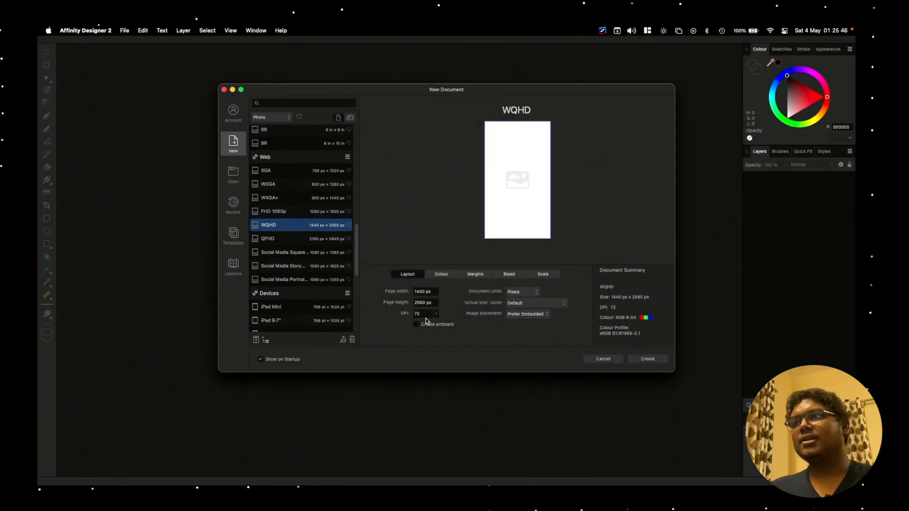
# Create a new document from the WQHD web preset, 1440 × 2560 px at 72 DPI.
pyautogui.click(643, 359)
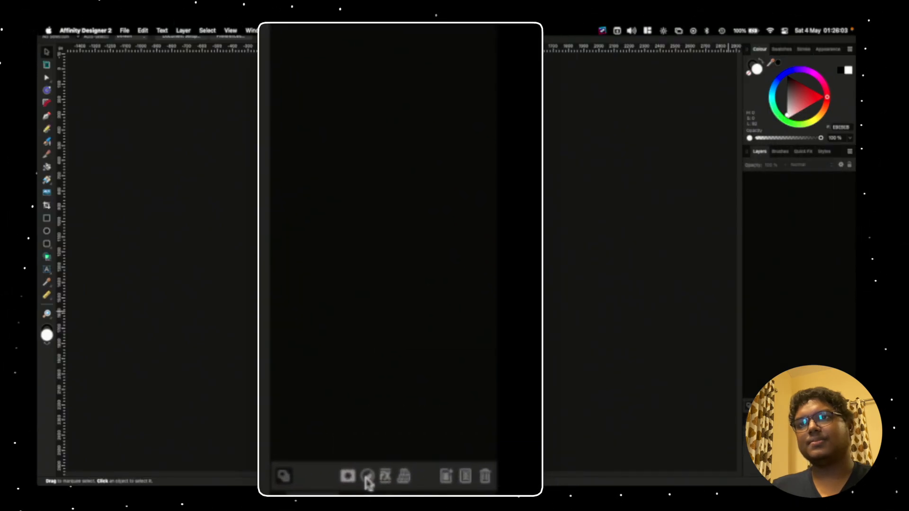
pyautogui.click(367, 476)
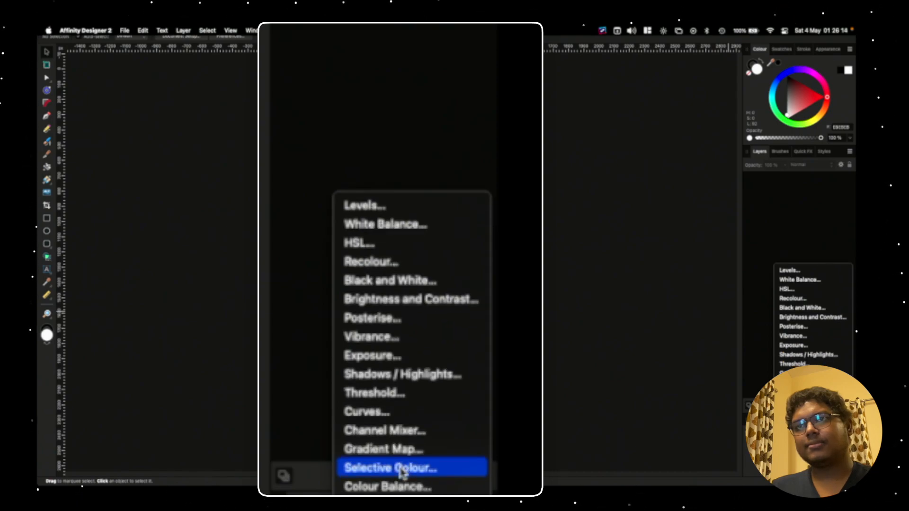
pyautogui.click(323, 479)
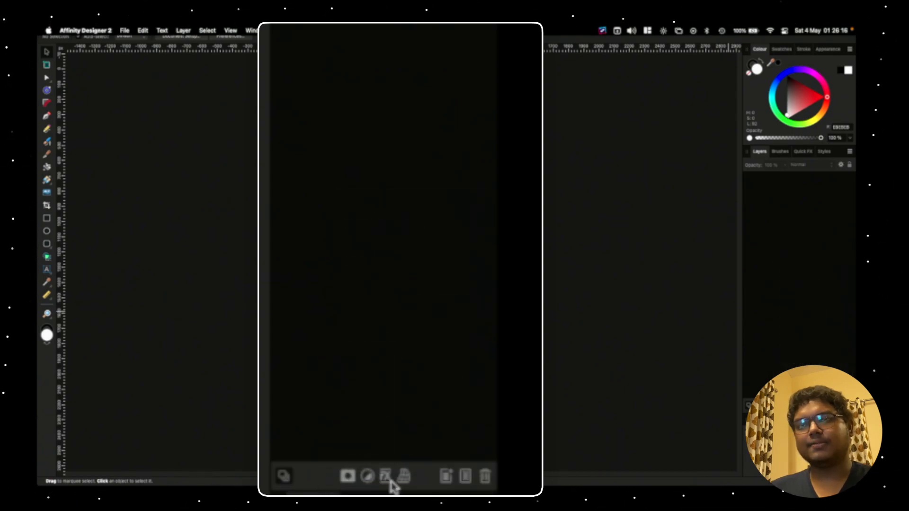
pyautogui.click(468, 458)
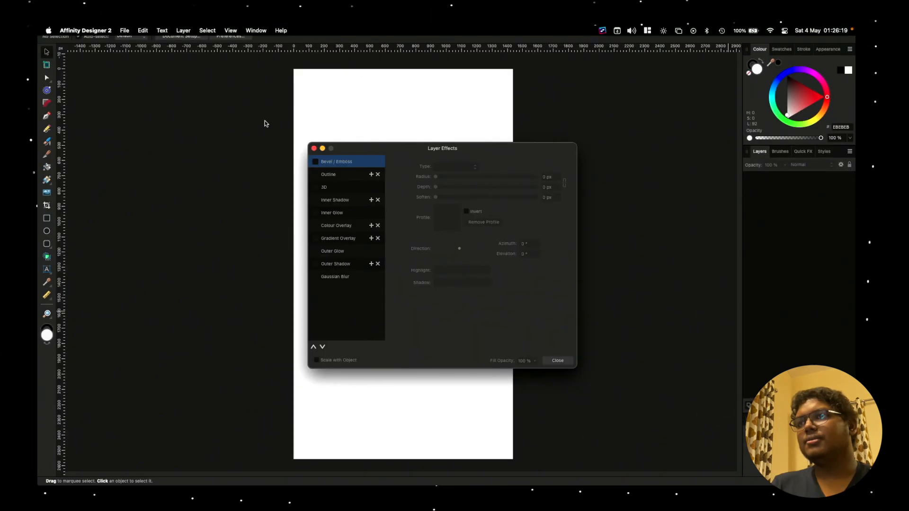
pyautogui.click(314, 149)
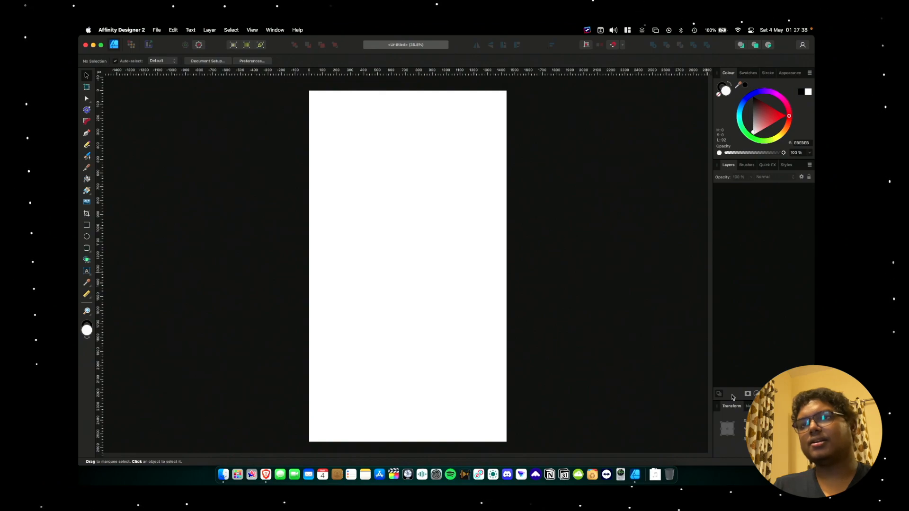
# Add a Recolour adjustment and a Black & White adjustment to the empty document, keeping their default settings.
pyautogui.click(756, 393)
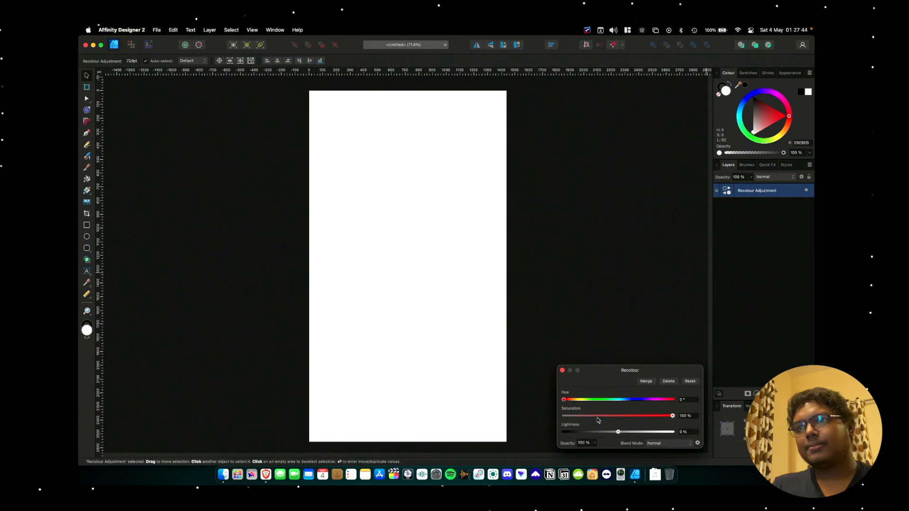
pyautogui.click(563, 370)
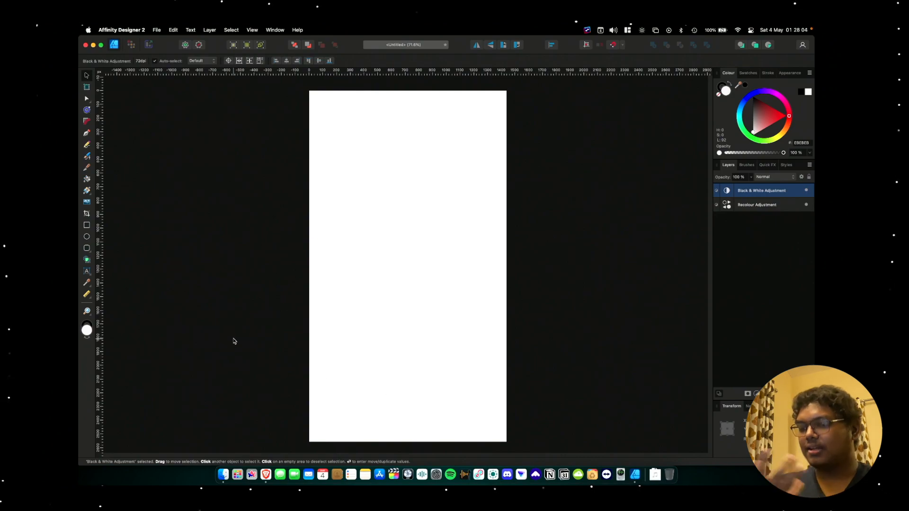
# Draw a rectangle that covers the whole page from its top-left to its bottom-right corner.
pyautogui.click(87, 249)
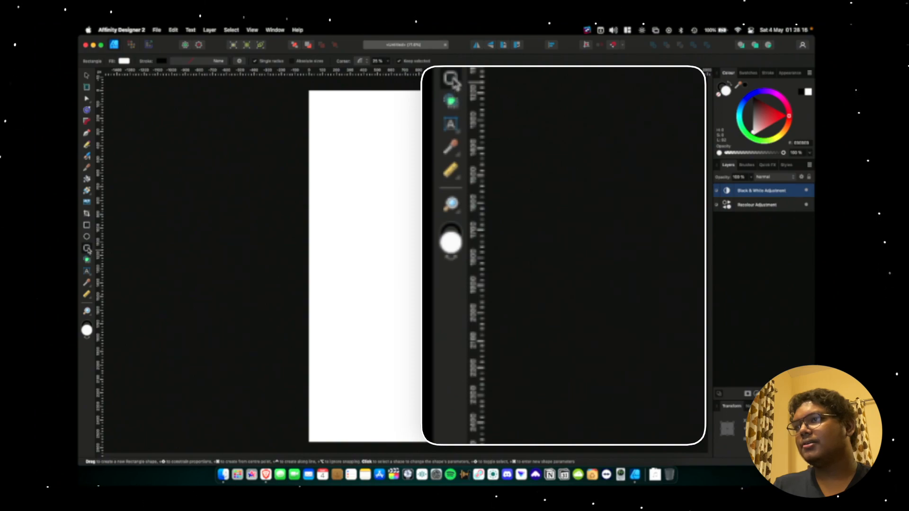
pyautogui.click(89, 253)
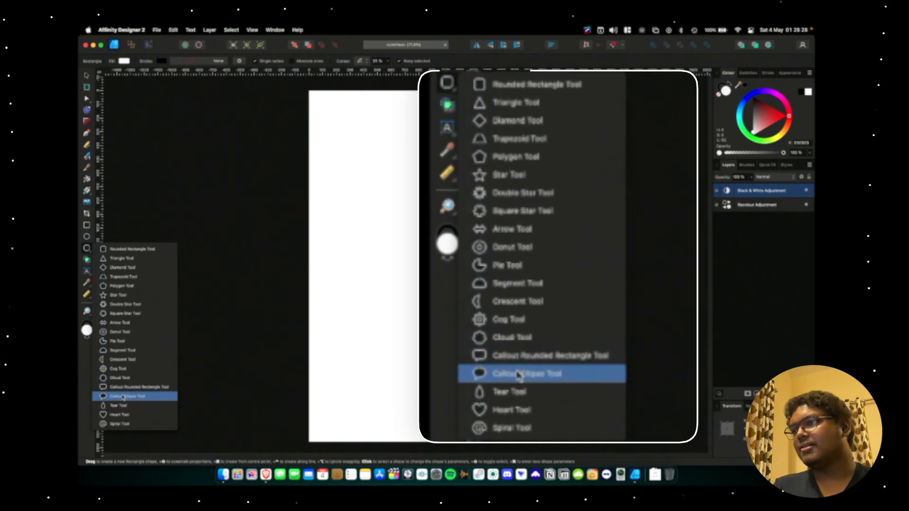
pyautogui.click(87, 227)
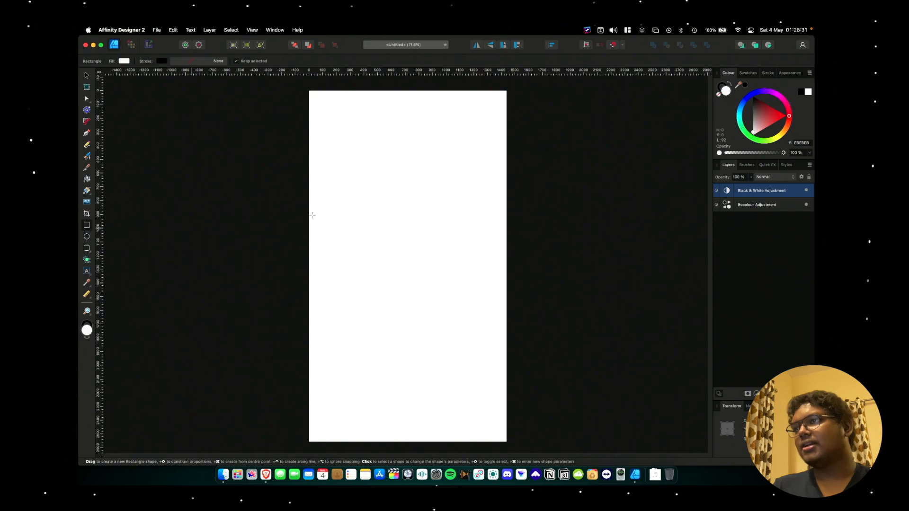
pyautogui.click(342, 117)
pyautogui.moveTo(310, 90); pyautogui.dragTo(506, 441)
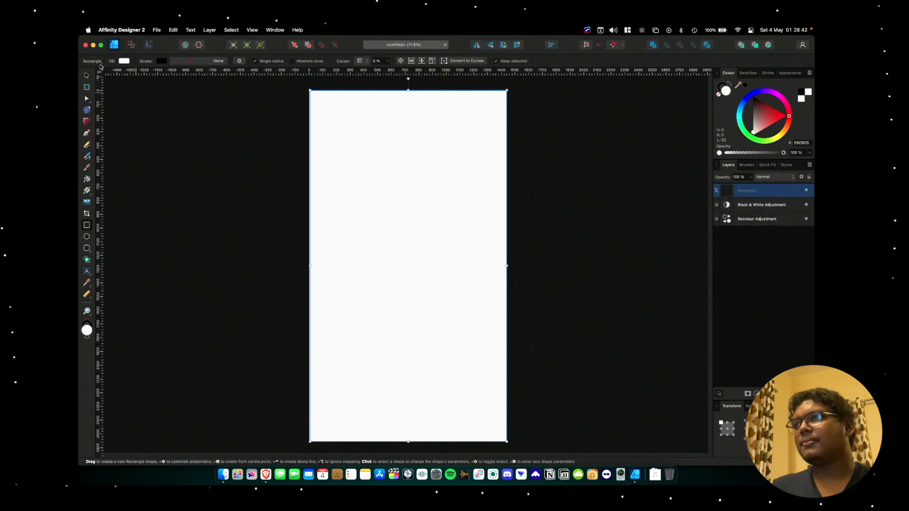
# Fill the page-sized rectangle with black, hex 000000.
pyautogui.click(123, 62)
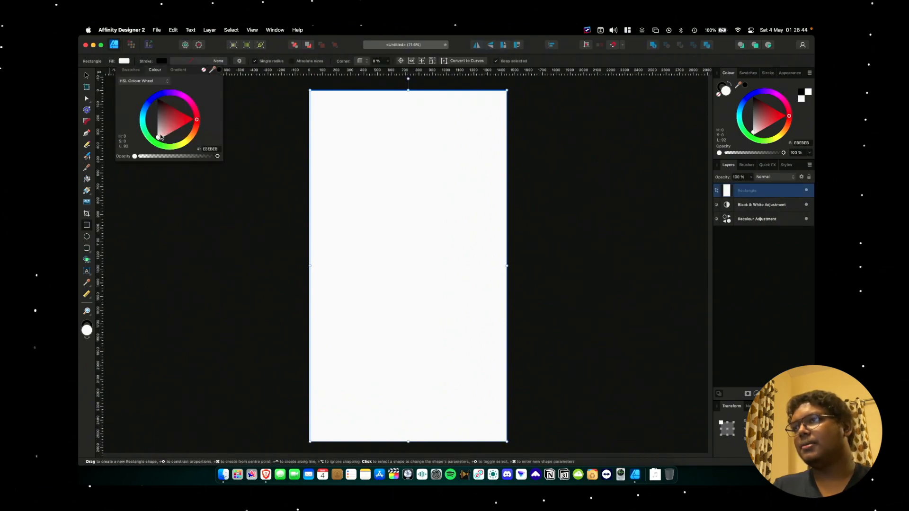
pyautogui.moveTo(161, 137); pyautogui.dragTo(158, 98)
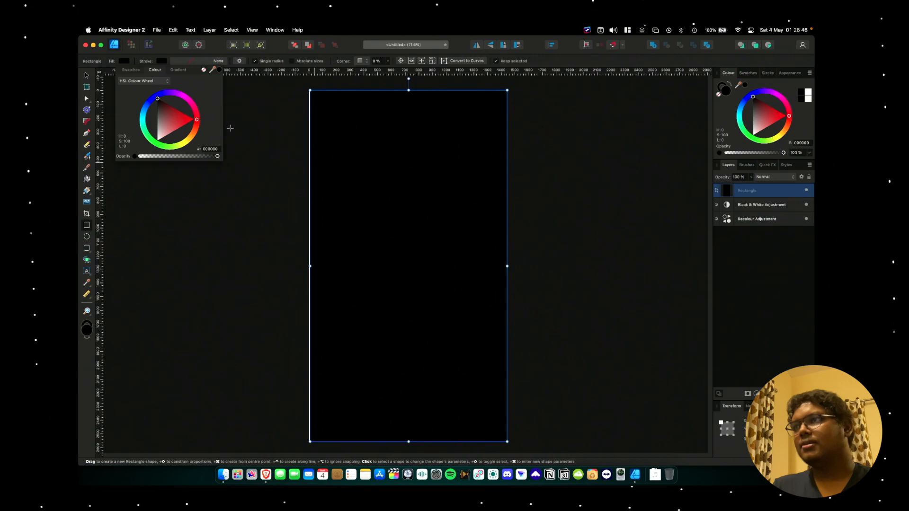
pyautogui.click(87, 75)
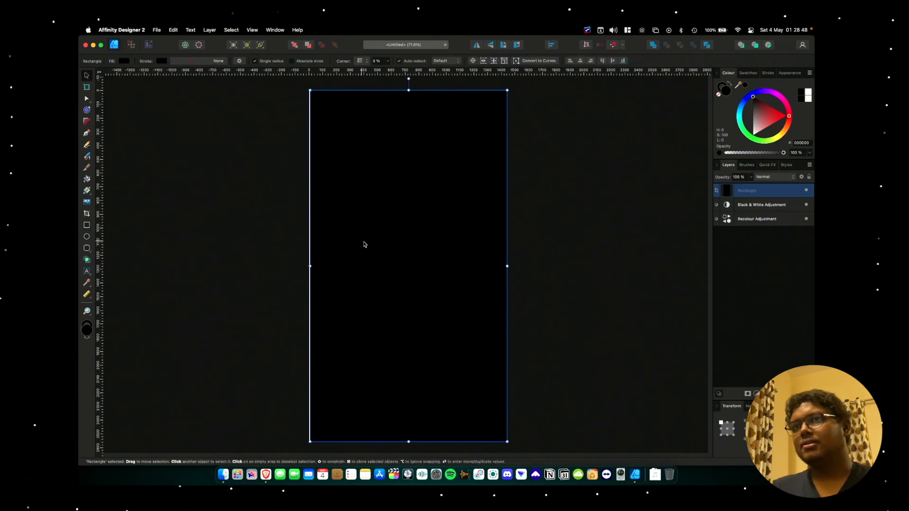
# Delete the Recolour and Black & White adjustment layers.
pyautogui.click(776, 222)
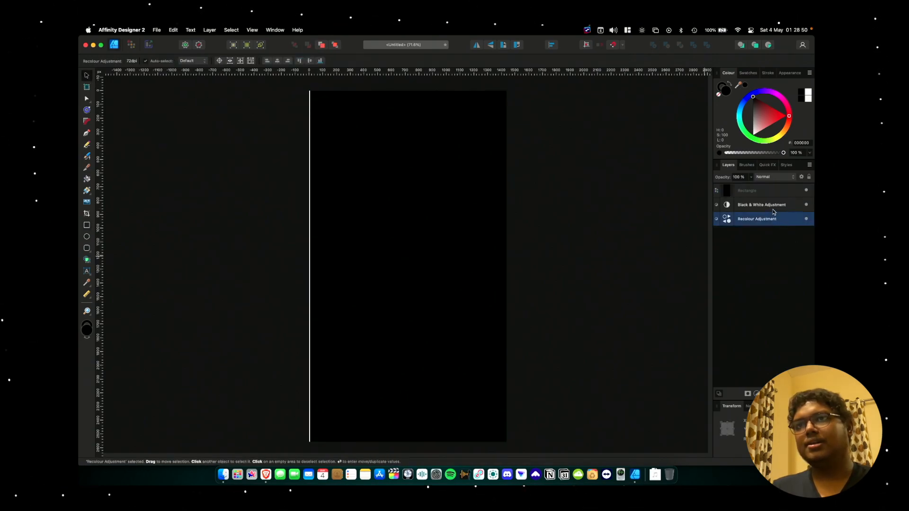
pyautogui.keyDown('shift'); pyautogui.click(773, 211); pyautogui.keyUp('shift')
pyautogui.press('Delete')
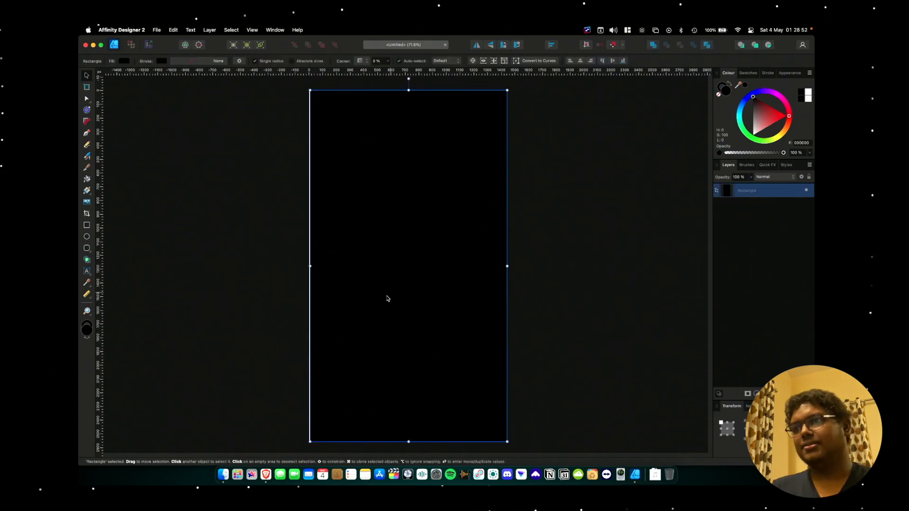
# Stretch the black rectangle's left edge outward to meet the left page boundary.
pyautogui.scroll(5, 344, 402)
pyautogui.scroll(-3, 317, 325)
pyautogui.scroll(10, 317, 327)
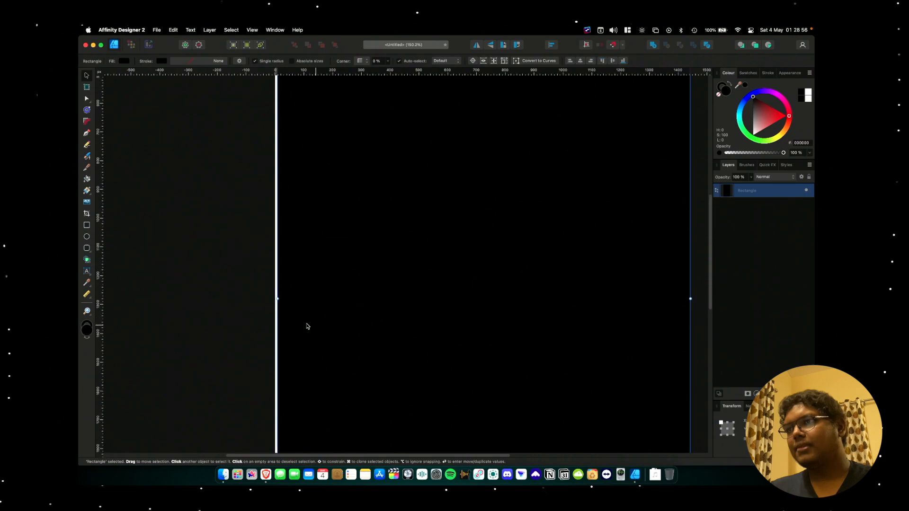
pyautogui.scroll(5, 282, 305)
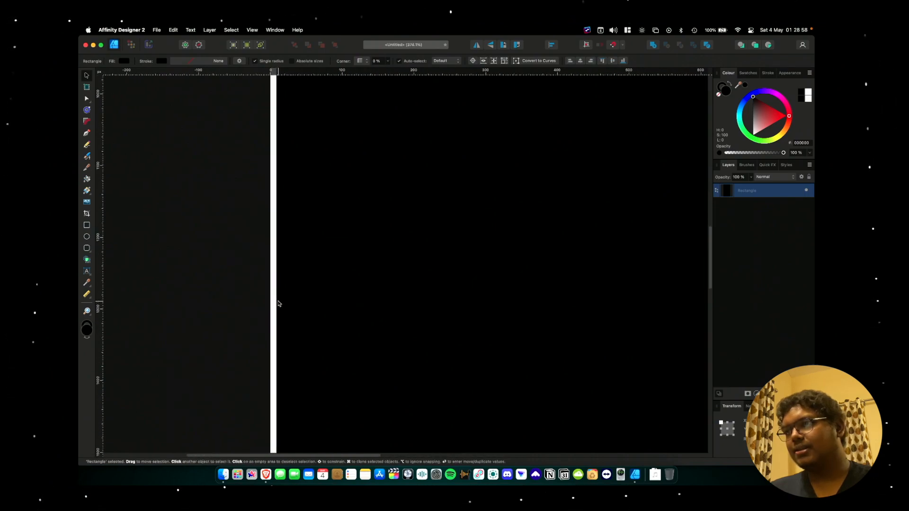
pyautogui.moveTo(275, 294); pyautogui.dragTo(269, 294)
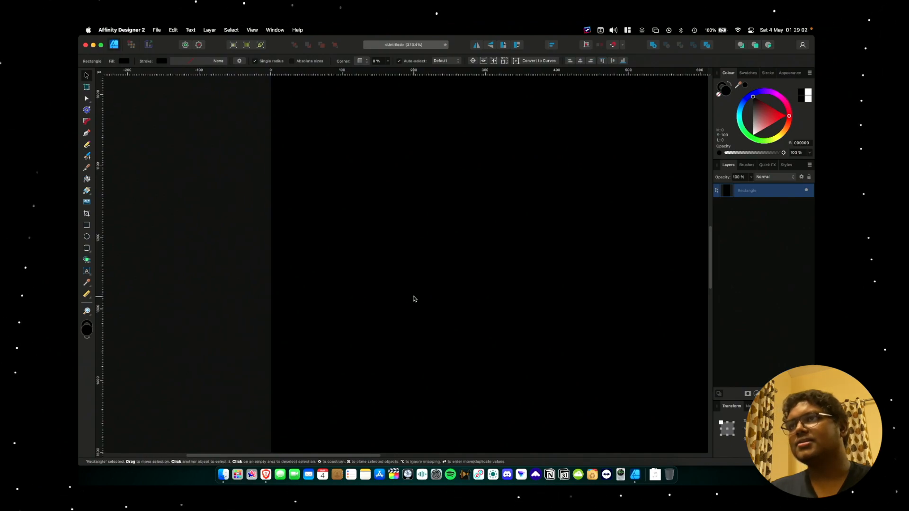
# Extend the black rectangle's bottom edge slightly to cover the lower page boundary, and deselect it.
pyautogui.scroll(-5, 414, 300)
pyautogui.scroll(-3, 420, 303)
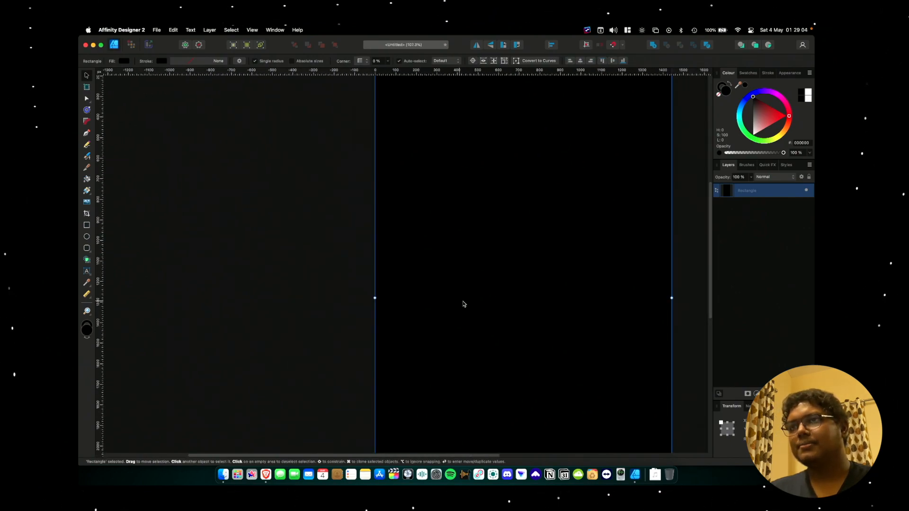
pyautogui.click(653, 303)
pyautogui.scroll(-2, 653, 304)
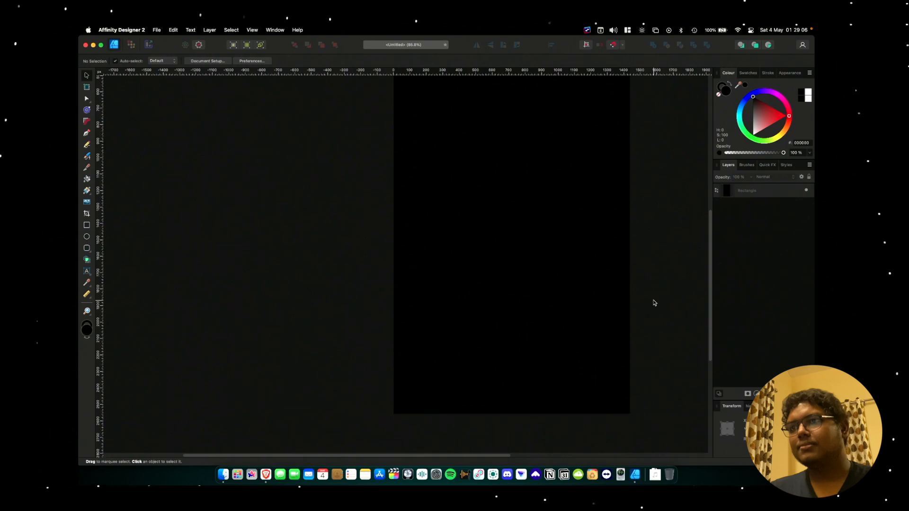
pyautogui.click(590, 345)
pyautogui.scroll(4, 551, 400)
pyautogui.scroll(1, 542, 410)
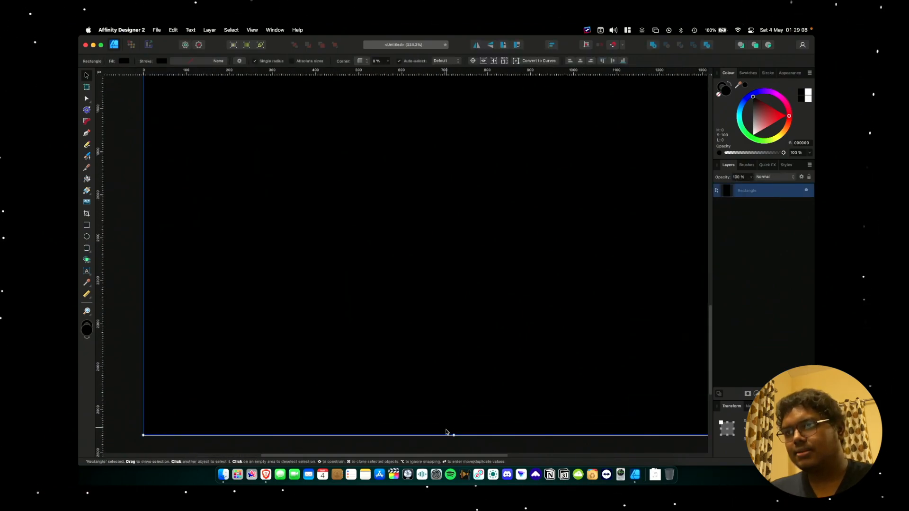
pyautogui.moveTo(453, 435); pyautogui.dragTo(453, 436)
pyautogui.press('super+0')
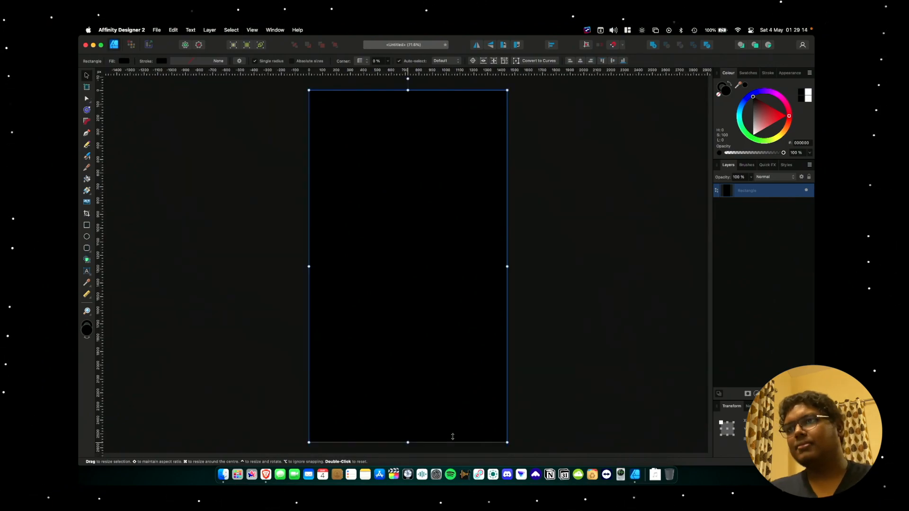
pyautogui.click(525, 275)
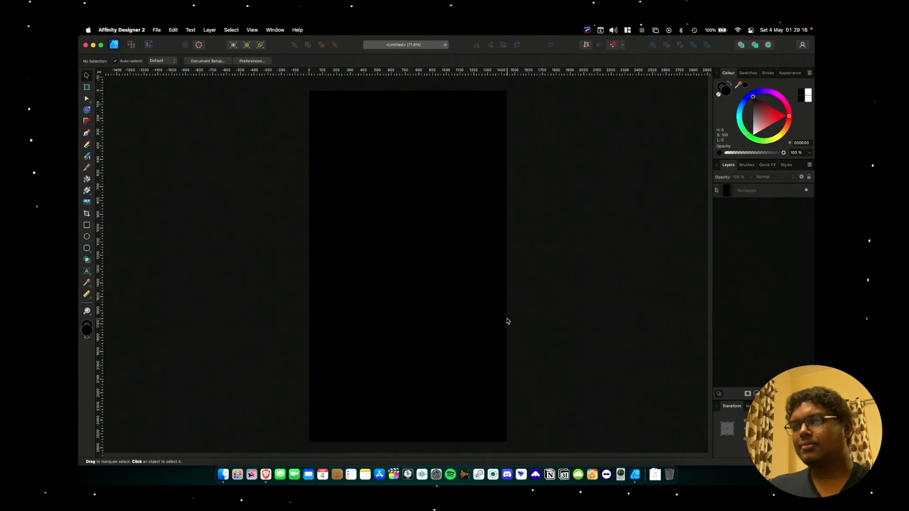
# Switch to Finder and preview the WhatsApp phone case reference photo in the Source folder.
pyautogui.hotkey('alt', 'Tab')
pyautogui.click(310, 189)
pyautogui.press('space')
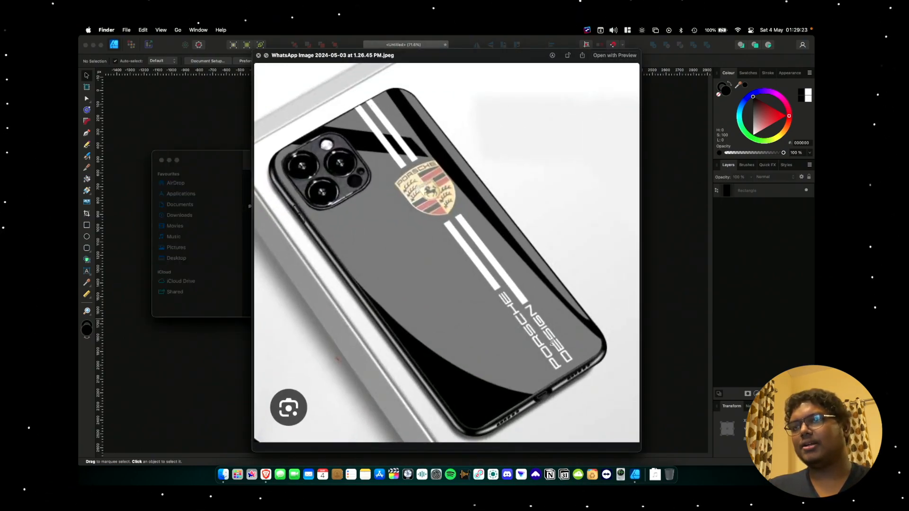
pyautogui.press('space')
# Bring porsche logo.png from the Source folder into the document and place it over the upper half of the page.
pyautogui.moveTo(268, 188); pyautogui.dragTo(445, 347)
pyautogui.click(457, 391)
pyautogui.moveTo(457, 392); pyautogui.dragTo(450, 264)
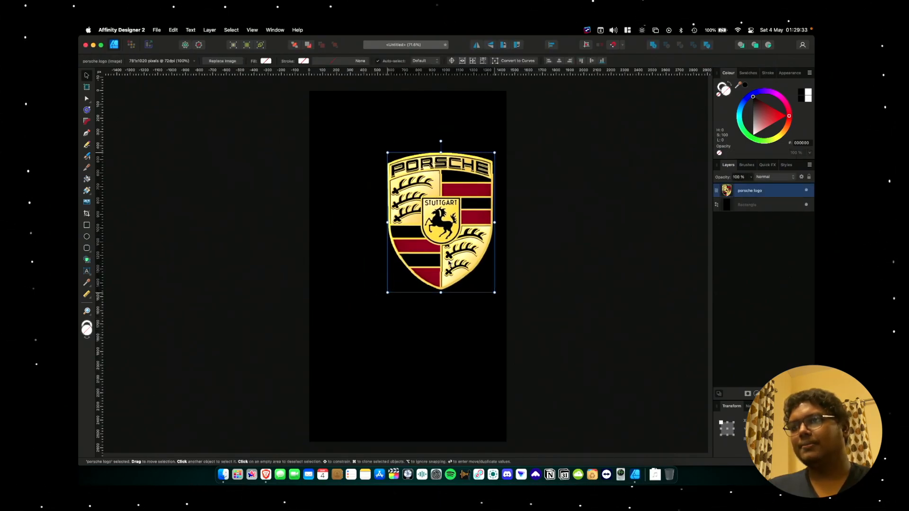
# Switch to Finder, check the logo placement in the phone case reference photo again, and return to Affinity Designer.
pyautogui.press('super+Tab')
pyautogui.click(318, 194)
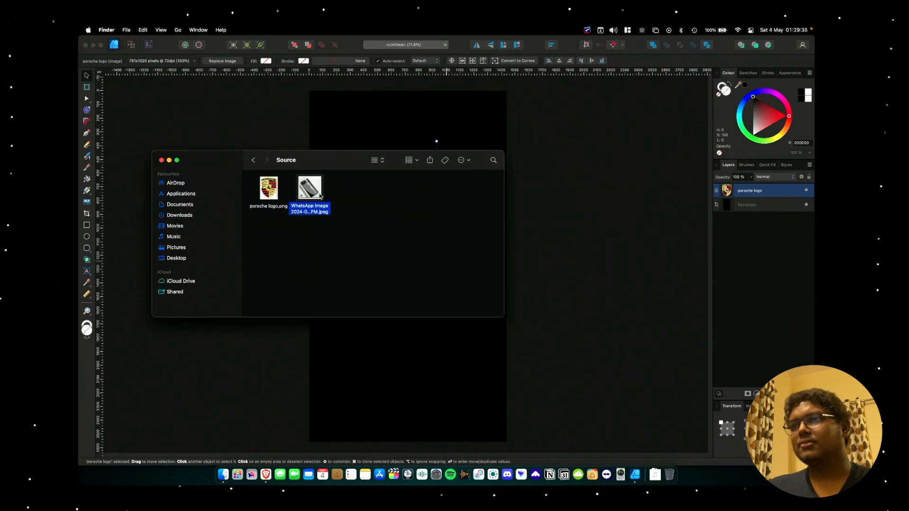
pyautogui.press('space')
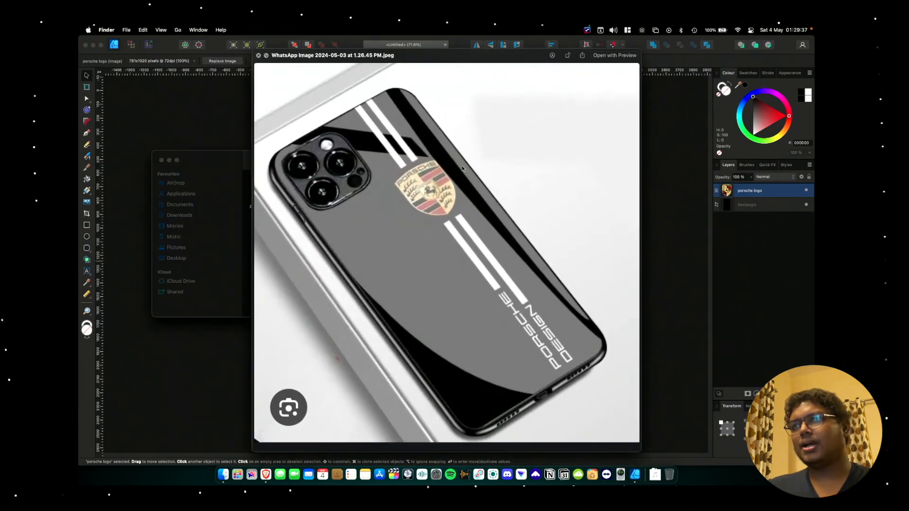
pyautogui.press('space')
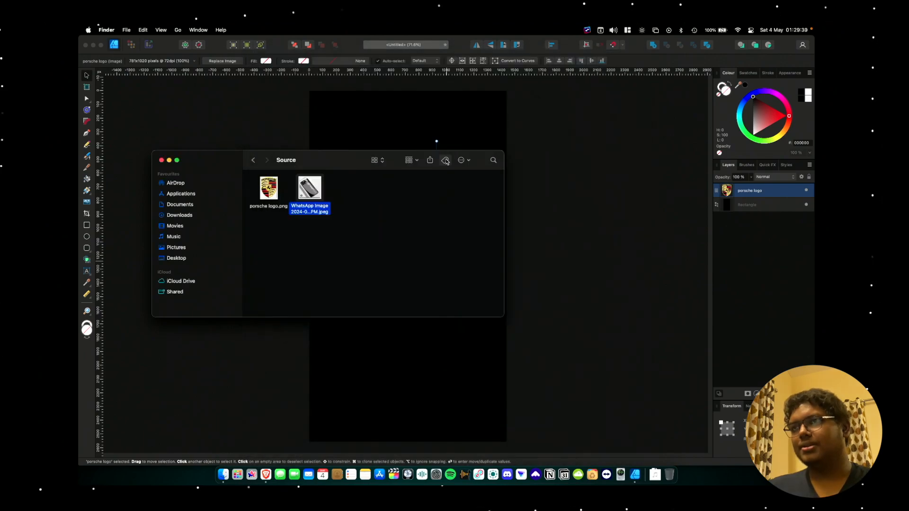
pyautogui.click(663, 204)
# Adjust the Porsche logo's proportions by slightly reducing its height and slightly increasing its width.
pyautogui.scroll(2, 473, 305)
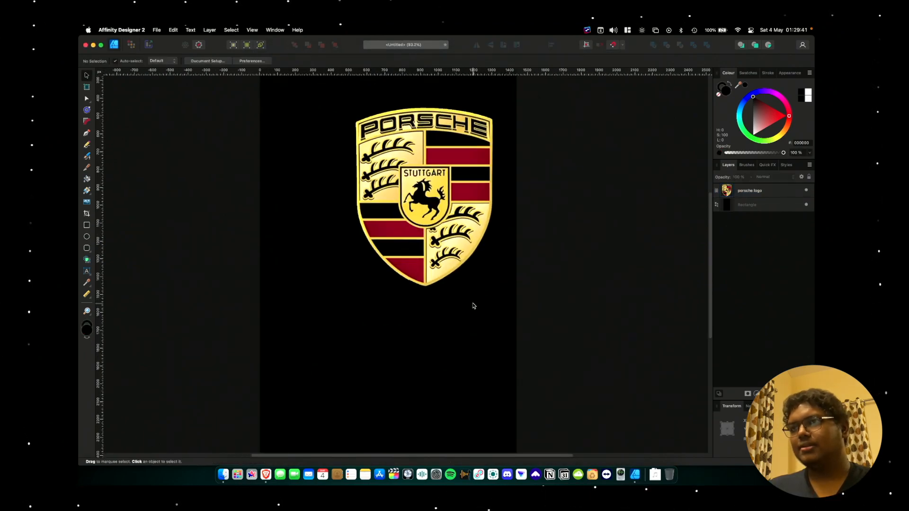
pyautogui.click(485, 292)
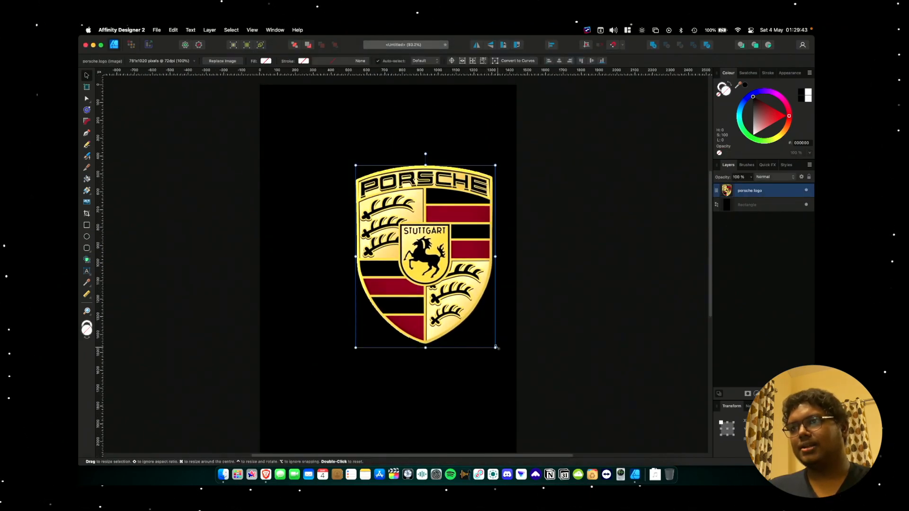
pyautogui.moveTo(426, 349); pyautogui.dragTo(426, 340)
pyautogui.moveTo(497, 252); pyautogui.dragTo(500, 253)
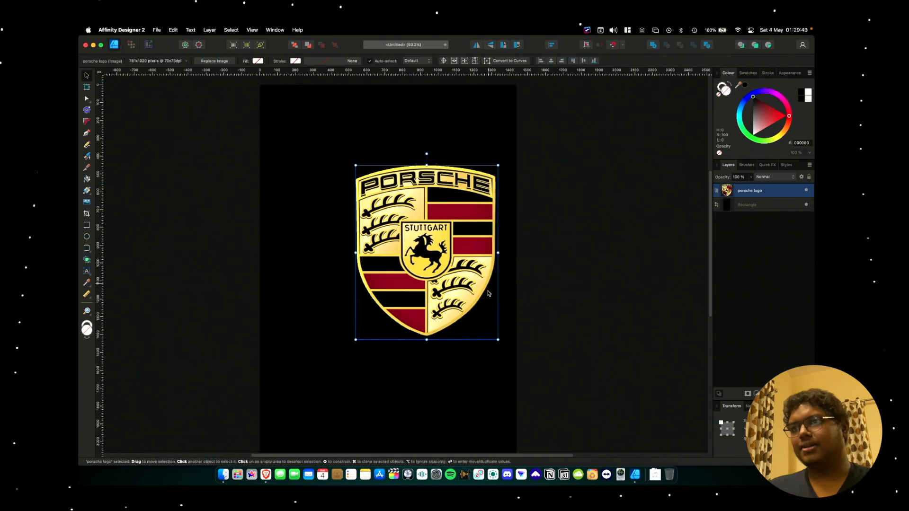
# Scale the Porsche logo down to about 400 px wide, move it toward the page's right side, and deselect it.
pyautogui.moveTo(497, 339); pyautogui.dragTo(464, 295)
pyautogui.moveTo(431, 270); pyautogui.dragTo(456, 254)
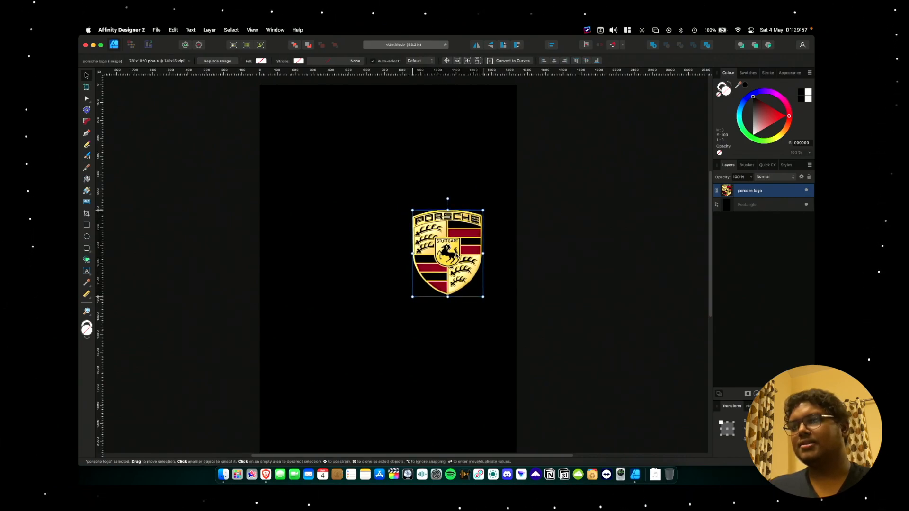
pyautogui.press('super+d')
pyautogui.scroll(5, 456, 255)
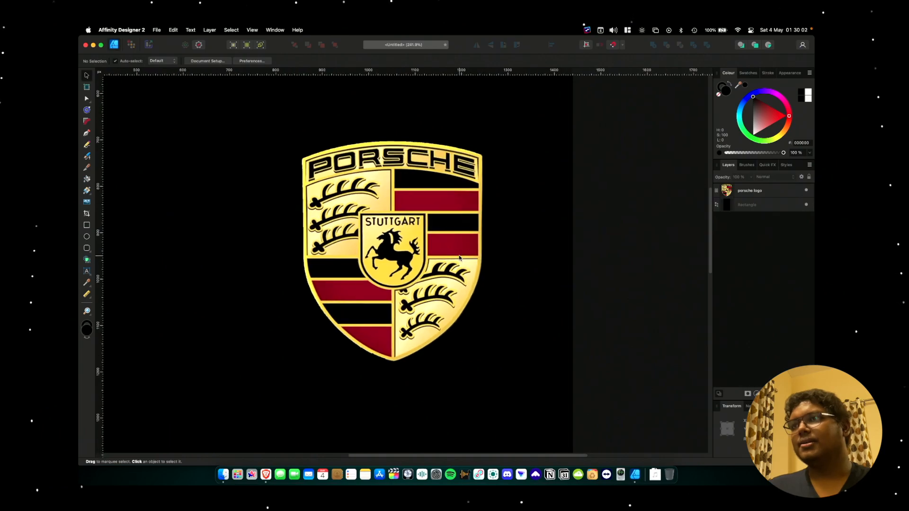
pyautogui.scroll(3, 459, 258)
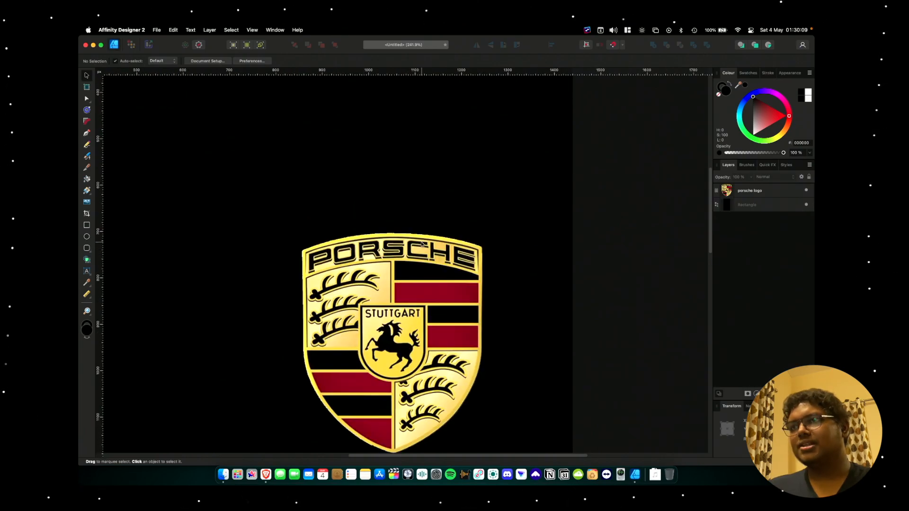
# Add vertical guides at about 980 px and 1025 px and a horizontal guide at about 620 px, above the Porsche logo.
pyautogui.moveTo(98, 251); pyautogui.dragTo(358, 276)
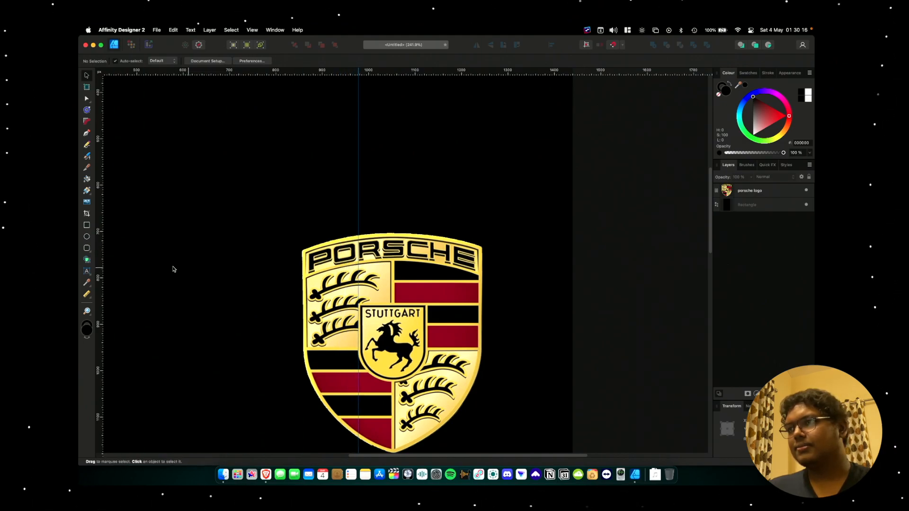
pyautogui.moveTo(102, 260); pyautogui.dragTo(379, 268)
pyautogui.scroll(5, 370, 244)
pyautogui.moveTo(330, 76); pyautogui.dragTo(393, 307)
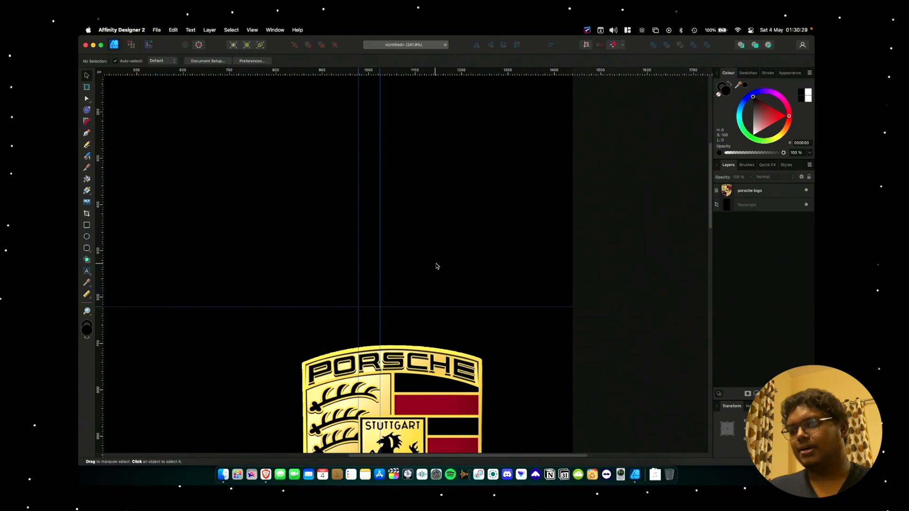
# Draw a rectangle exactly between the two vertical guides above the logo and fill it with white.
pyautogui.press('m')
pyautogui.scroll(3, 423, 237)
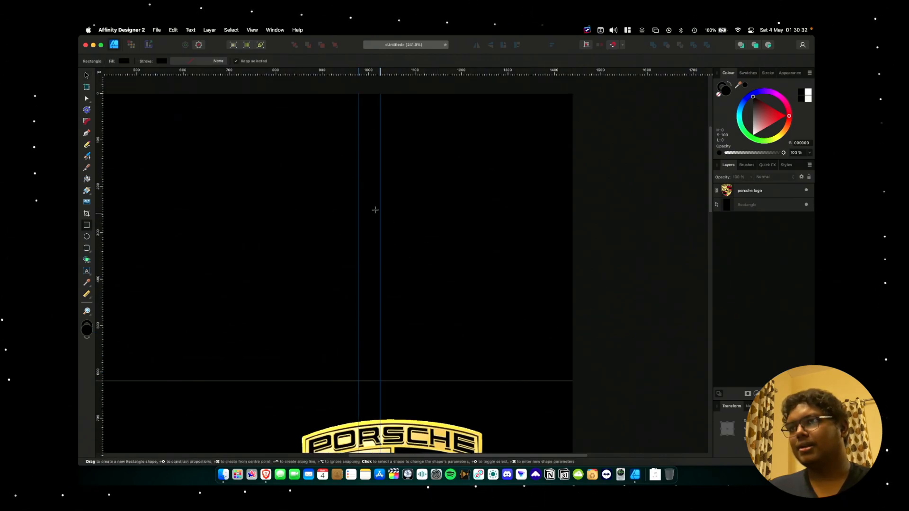
pyautogui.moveTo(357, 180); pyautogui.dragTo(380, 285)
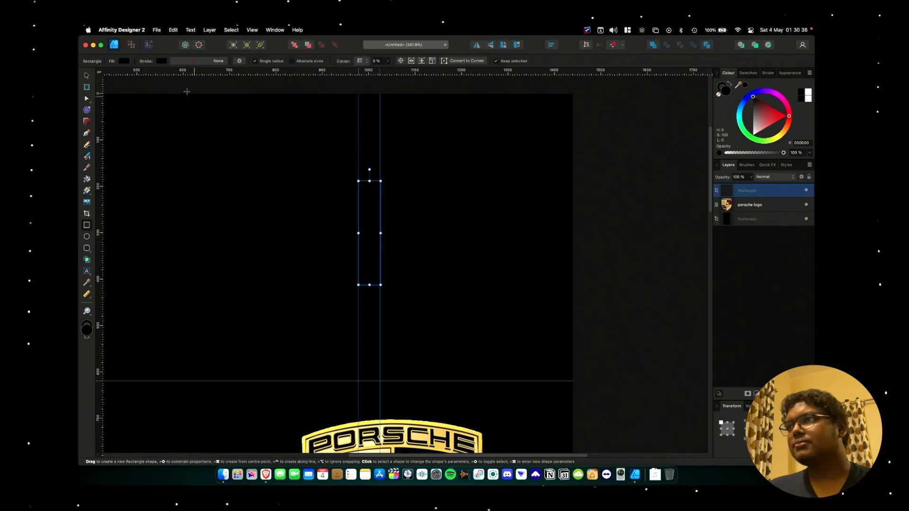
pyautogui.click(124, 62)
pyautogui.moveTo(163, 115); pyautogui.dragTo(157, 141)
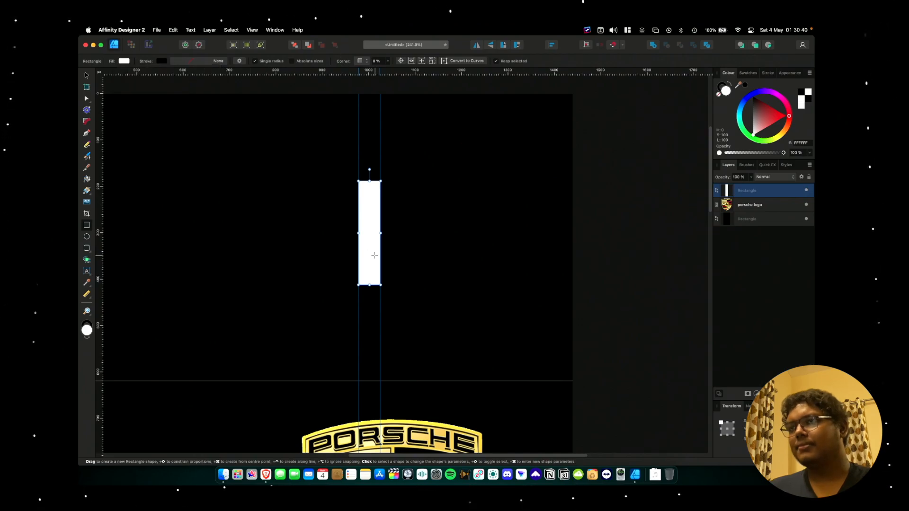
pyautogui.scroll(10, 374, 255)
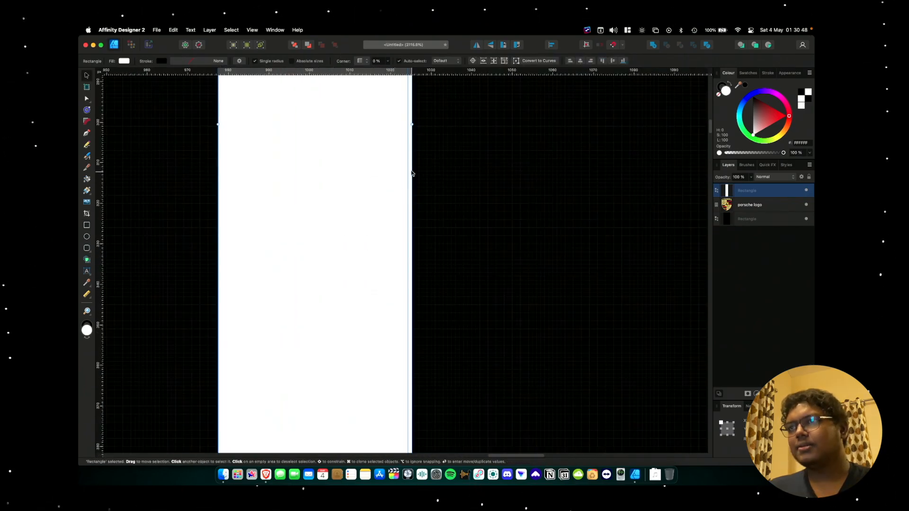
pyautogui.moveTo(412, 124); pyautogui.dragTo(408, 124)
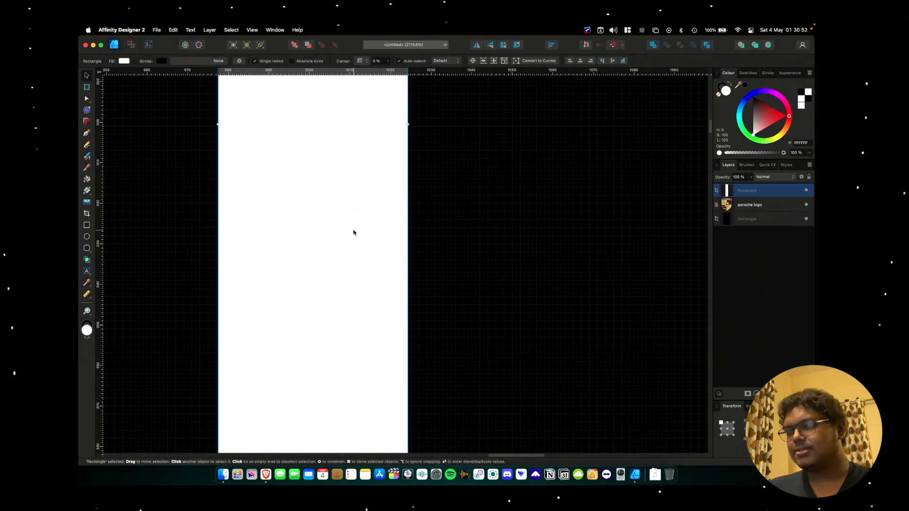
# Extend the white rectangle upward so that its upper edge meets the page's top edge.
pyautogui.scroll(-1, 353, 232)
pyautogui.scroll(10, 353, 232)
pyautogui.scroll(2, 353, 232)
pyautogui.scroll(2, 353, 233)
pyautogui.scroll(-4, 353, 232)
pyautogui.scroll(5, 353, 232)
pyautogui.moveTo(321, 318); pyautogui.dragTo(321, 122)
pyautogui.scroll(7, 324, 187)
pyautogui.scroll(-5, 322, 243)
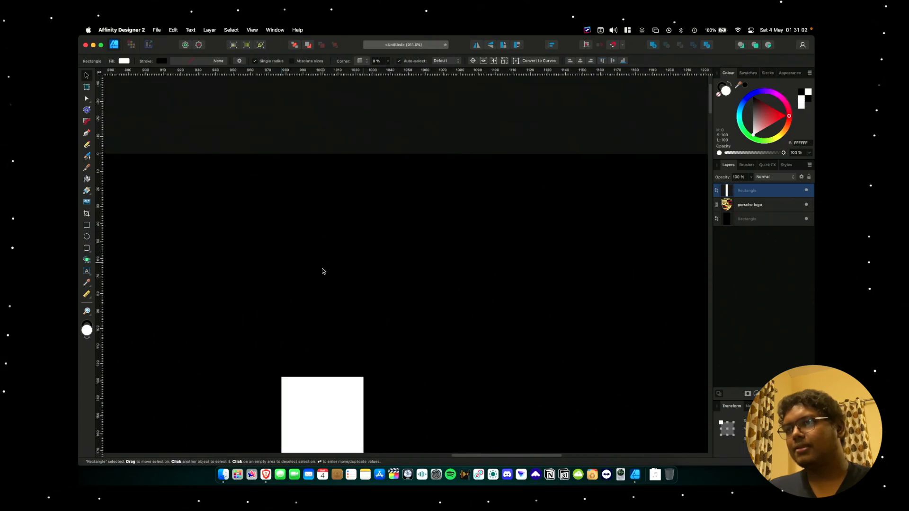
pyautogui.moveTo(322, 377); pyautogui.dragTo(306, 149)
pyautogui.scroll(8, 326, 154)
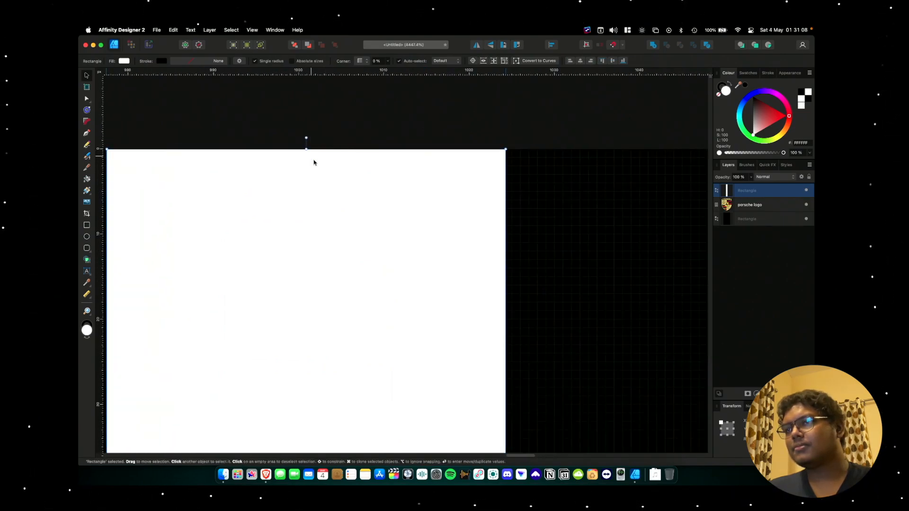
pyautogui.scroll(-10, 319, 172)
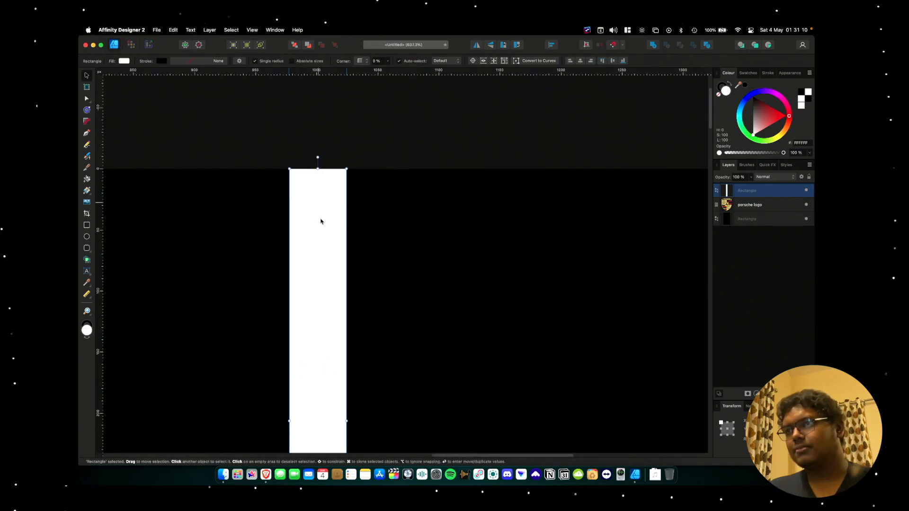
# Extend the white stripe downward so that its lower edge sits on the horizontal guide above the logo.
pyautogui.scroll(-15, 319, 213)
pyautogui.scroll(3, 322, 182)
pyautogui.moveTo(317, 118); pyautogui.dragTo(317, 361)
pyautogui.scroll(7, 317, 361)
pyautogui.scroll(1, 317, 361)
pyautogui.moveTo(315, 388); pyautogui.dragTo(315, 399)
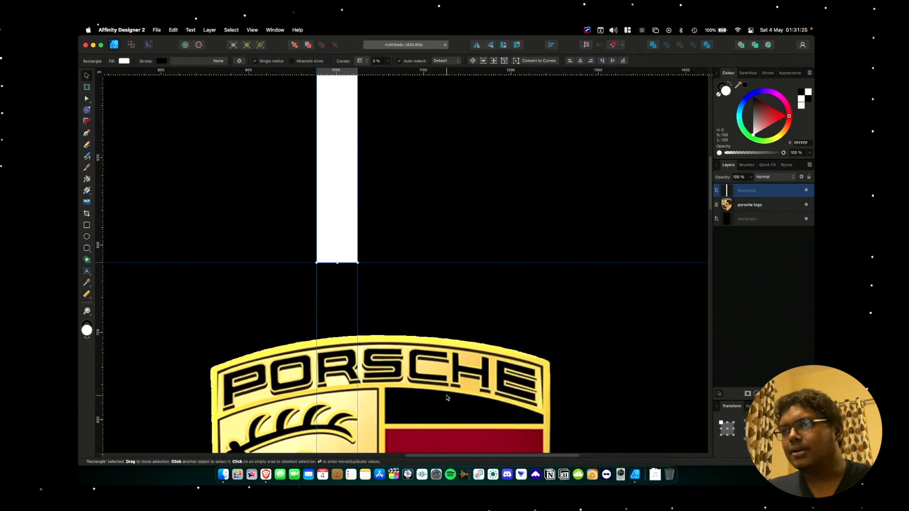
# Duplicate the white stripe onto a new vertical guide at about 1080 px, and add another guide along the copy's right edge.
pyautogui.moveTo(99, 333); pyautogui.dragTo(406, 340)
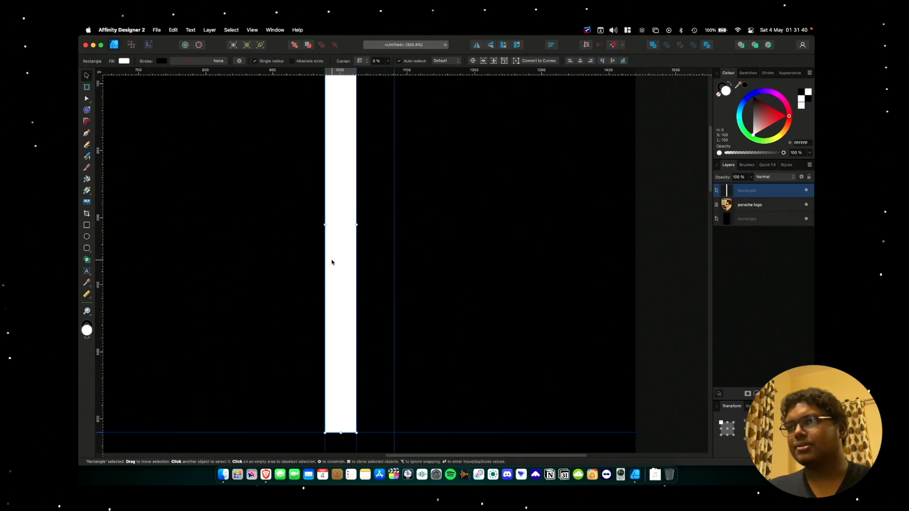
pyautogui.moveTo(334, 261); pyautogui.dragTo(404, 267)
pyautogui.scroll(5, 404, 268)
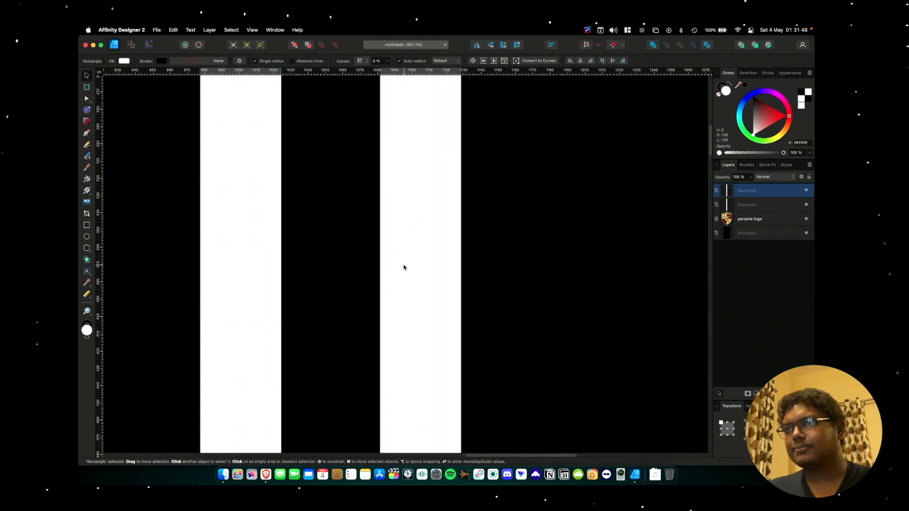
pyautogui.scroll(4, 404, 267)
pyautogui.scroll(1, 404, 266)
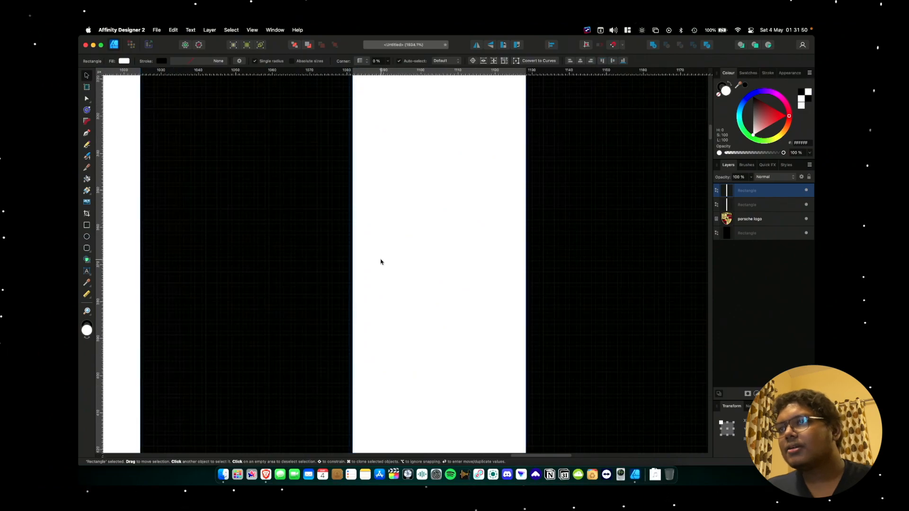
pyautogui.press('Left')
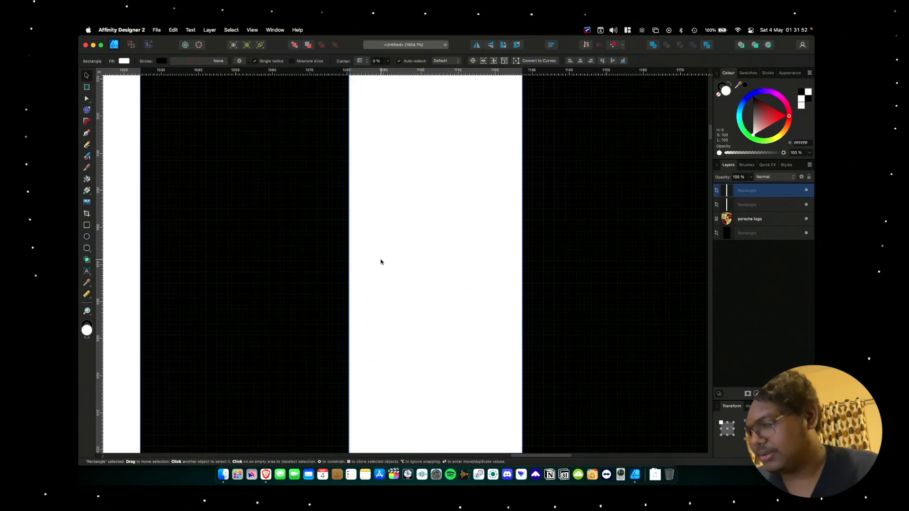
pyautogui.moveTo(99, 265); pyautogui.dragTo(522, 294)
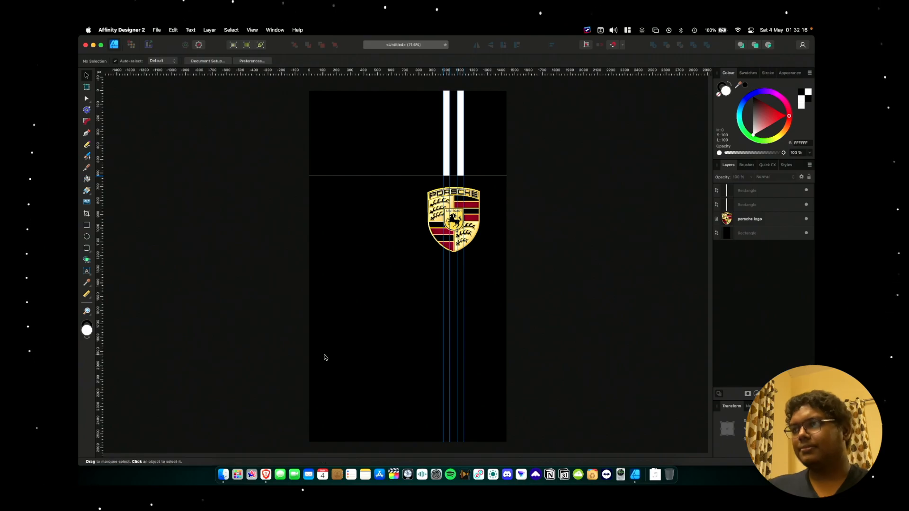
# Add the art text PORSCHE at about 110 pt below and left of the logo, and colour it white.
pyautogui.press('t')
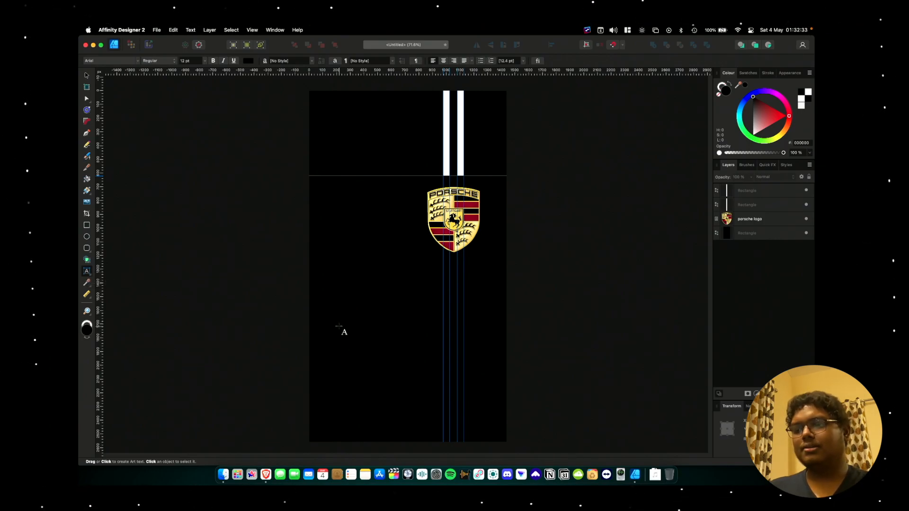
pyautogui.moveTo(338, 326); pyautogui.dragTo(392, 353)
pyautogui.write('PORSCHE')
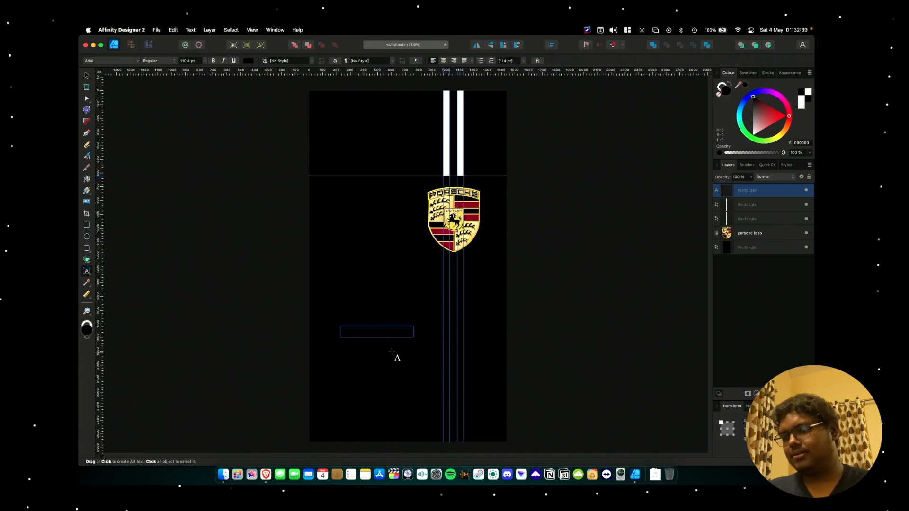
pyautogui.press('super+a')
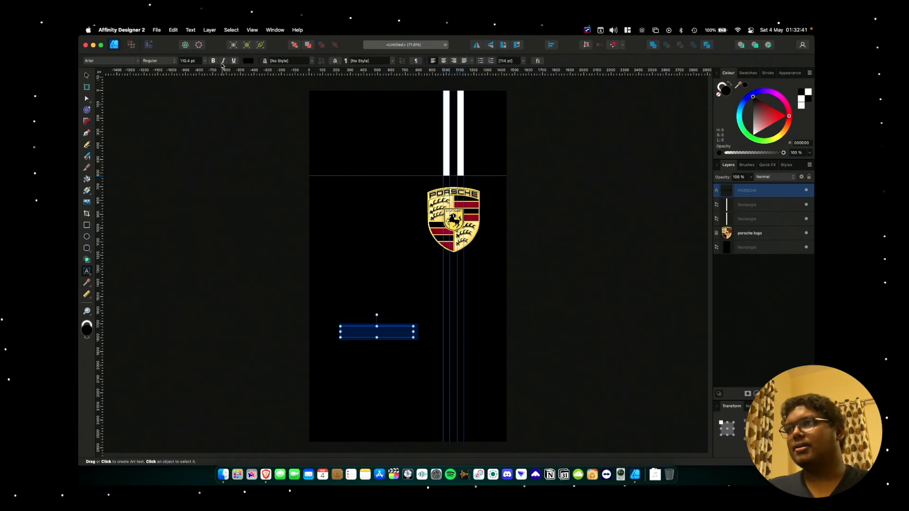
pyautogui.click(248, 61)
pyautogui.click(281, 137)
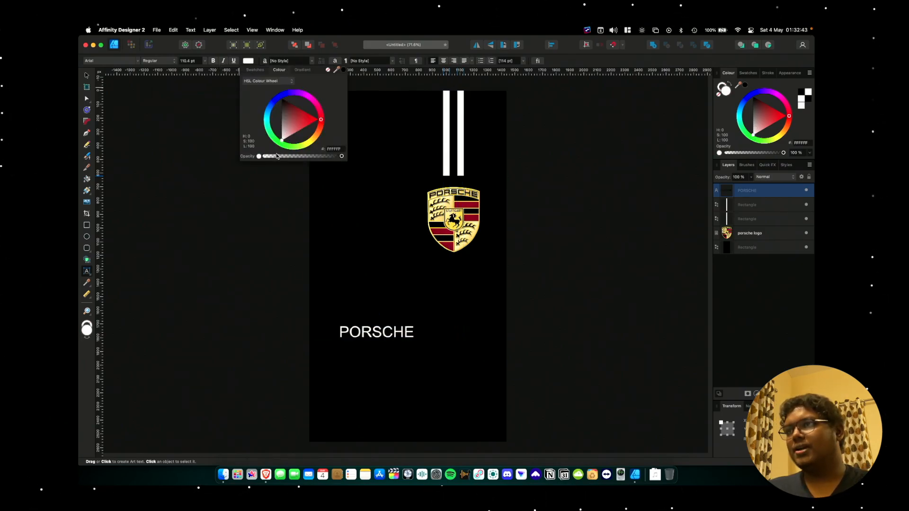
pyautogui.click(248, 61)
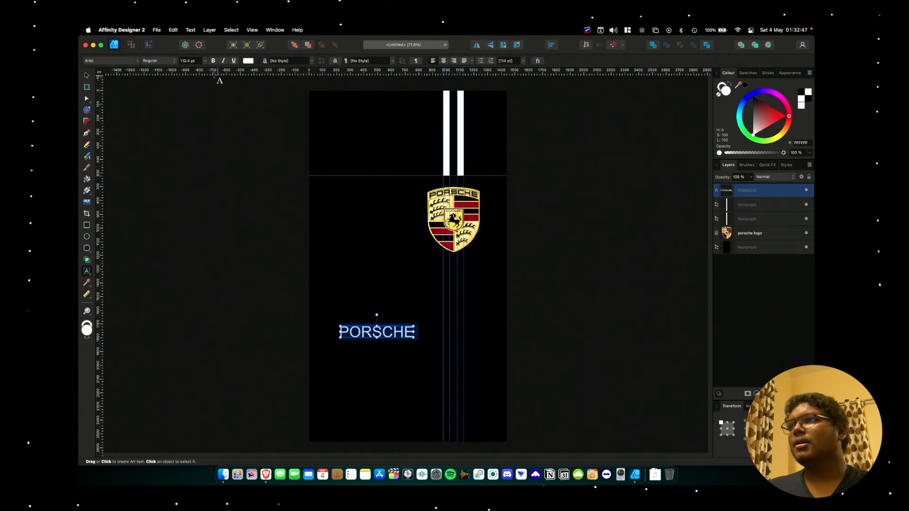
# Set the PORSCHE text's font to 911 Porscha.
pyautogui.click(122, 62)
pyautogui.write('9')
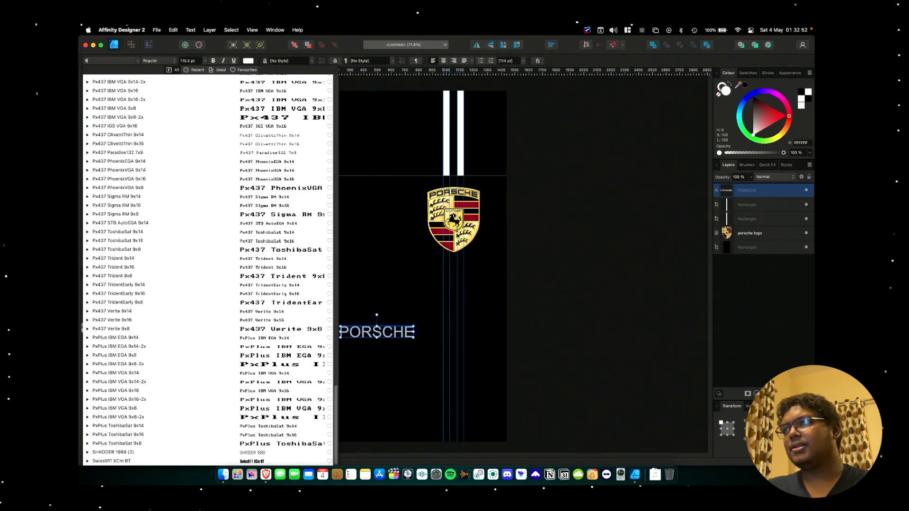
pyautogui.write('11 Porscha')
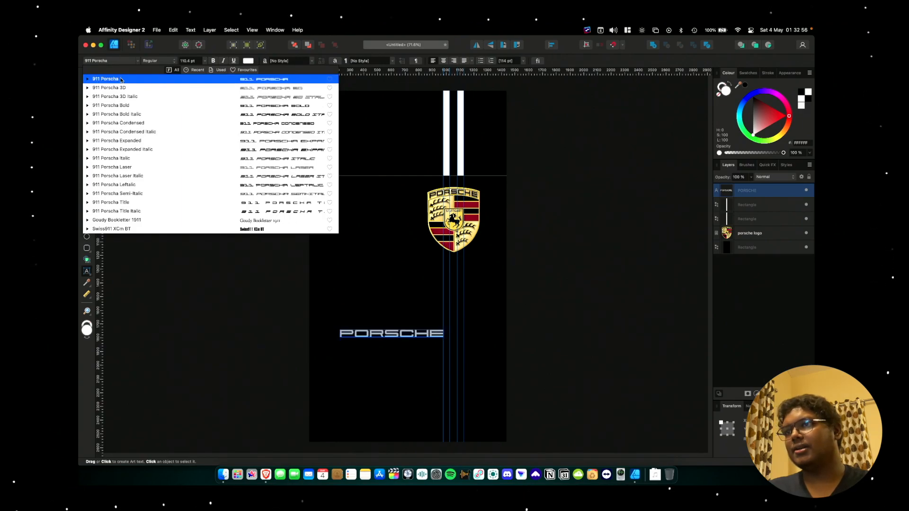
pyautogui.click(121, 80)
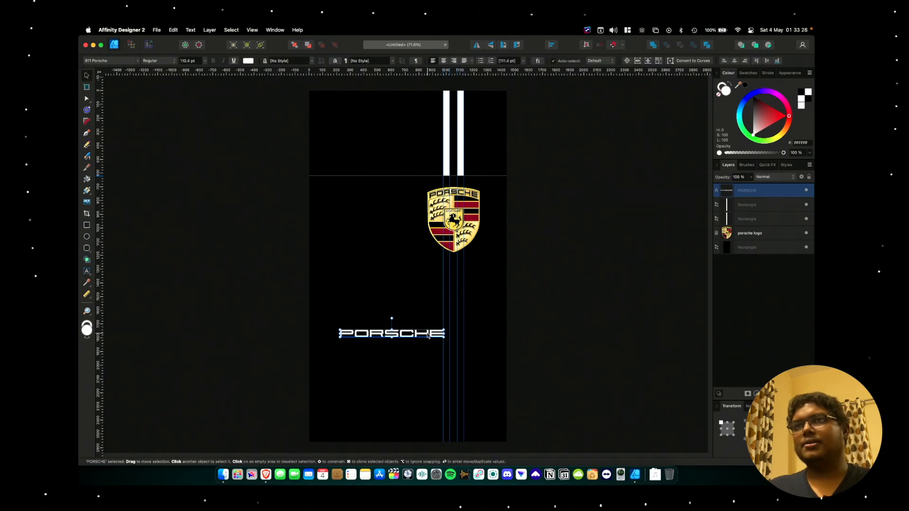
# Duplicate the PORSCHE text just below the original and change the copy to DESIGN.
pyautogui.moveTo(427, 336); pyautogui.dragTo(427, 356)
pyautogui.doubleClick(427, 355)
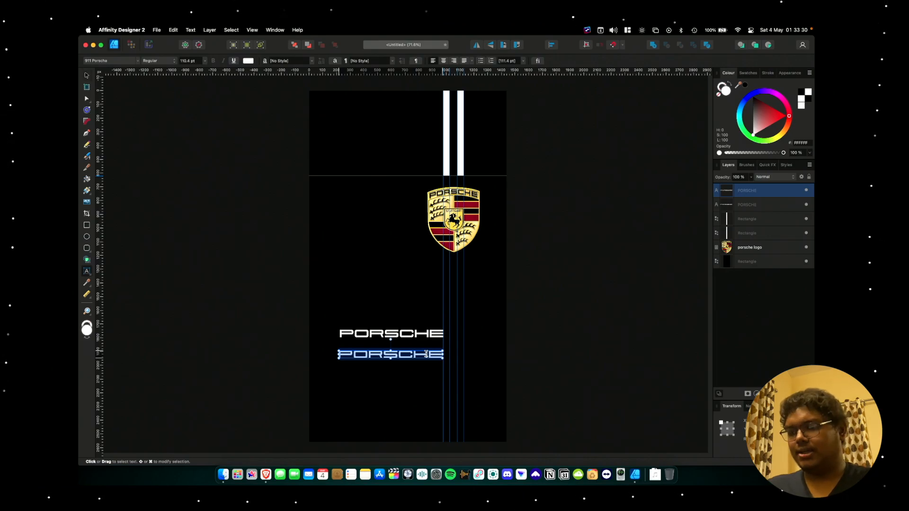
pyautogui.write('DESIGN')
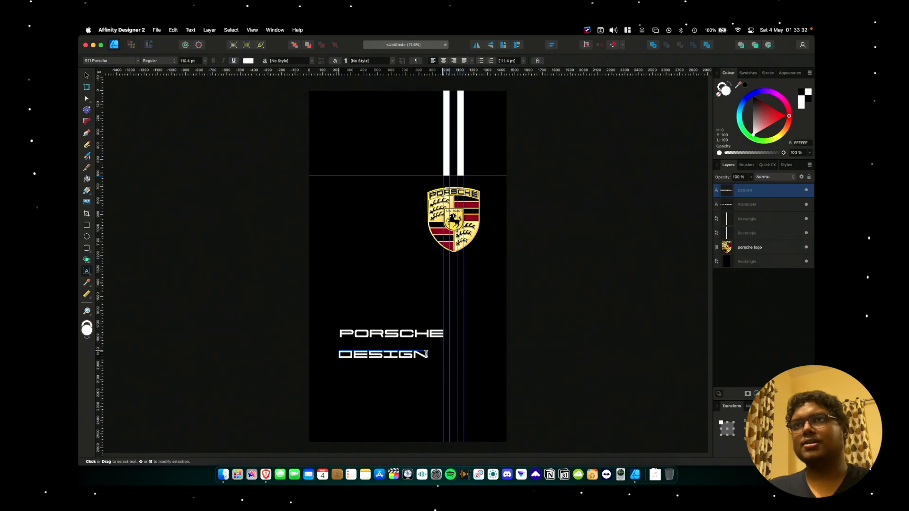
pyautogui.press('Escape')
# Rotate the PORSCHE and DESIGN texts 90° so that both read upward.
pyautogui.click(434, 337)
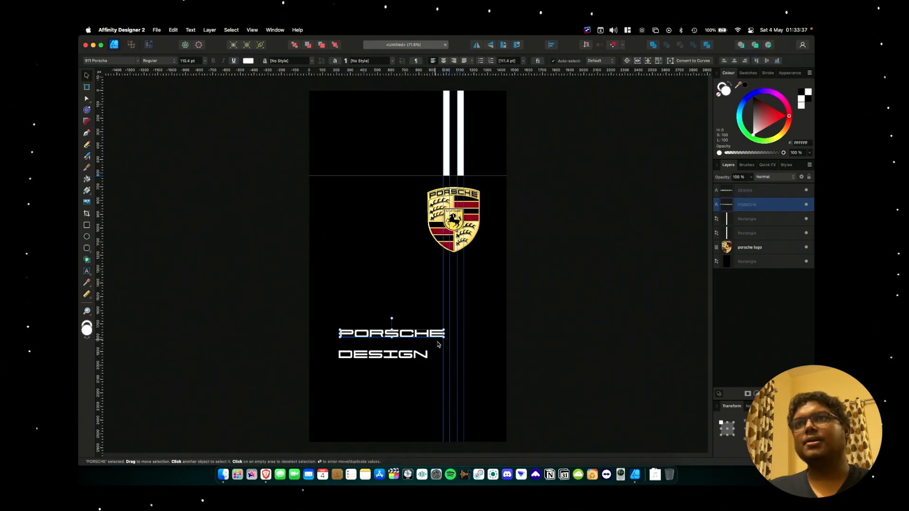
pyautogui.moveTo(444, 338); pyautogui.dragTo(398, 283)
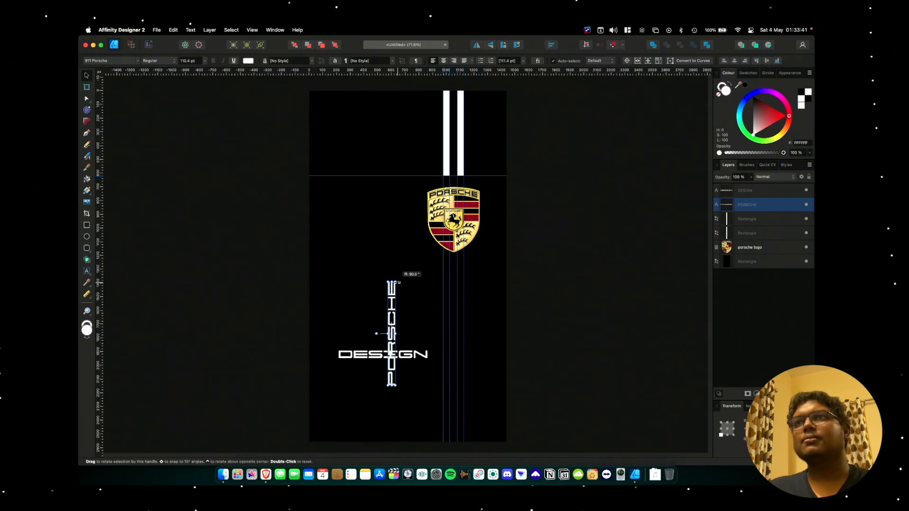
pyautogui.click(414, 355)
pyautogui.moveTo(429, 358); pyautogui.dragTo(384, 293)
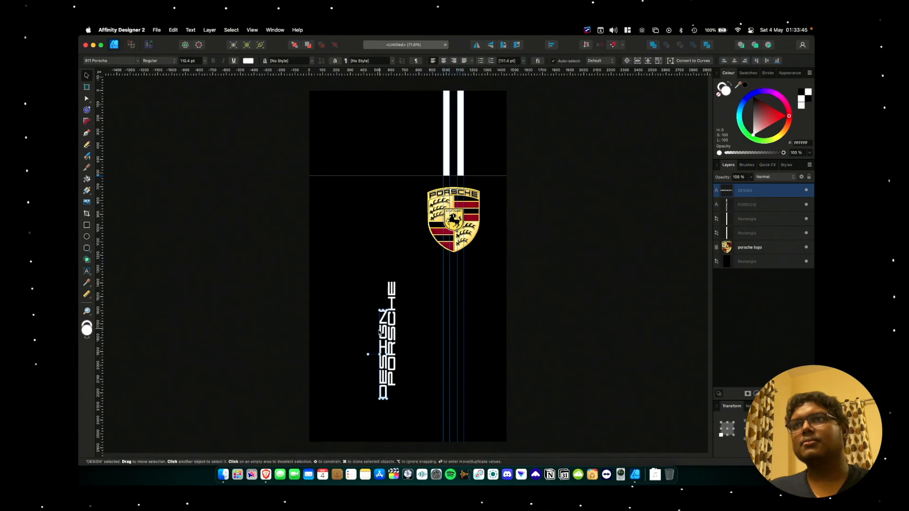
# Place the vertical PORSCHE text between the left stripe's guides below the logo, and move DESIGN to the right of the guides.
pyautogui.moveTo(381, 334); pyautogui.dragTo(475, 340)
pyautogui.moveTo(385, 336); pyautogui.dragTo(446, 338)
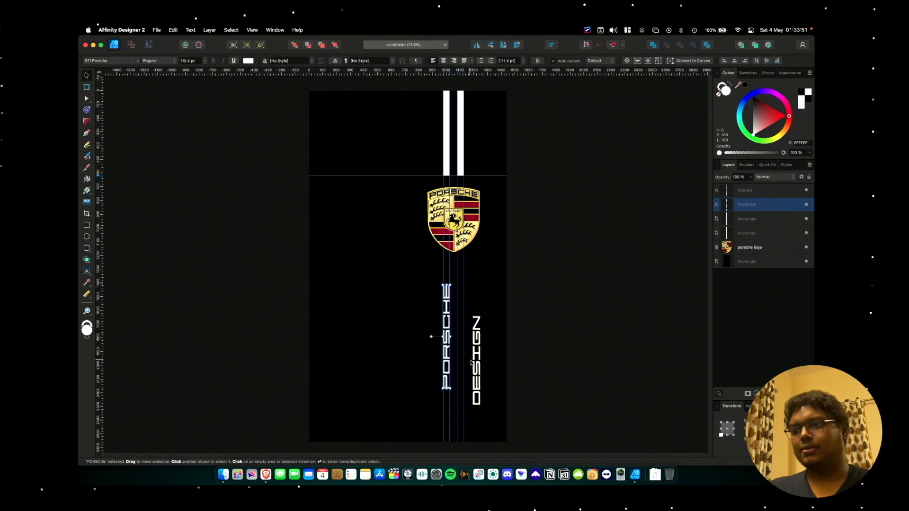
pyautogui.scroll(3, 479, 365)
pyautogui.scroll(6, 480, 365)
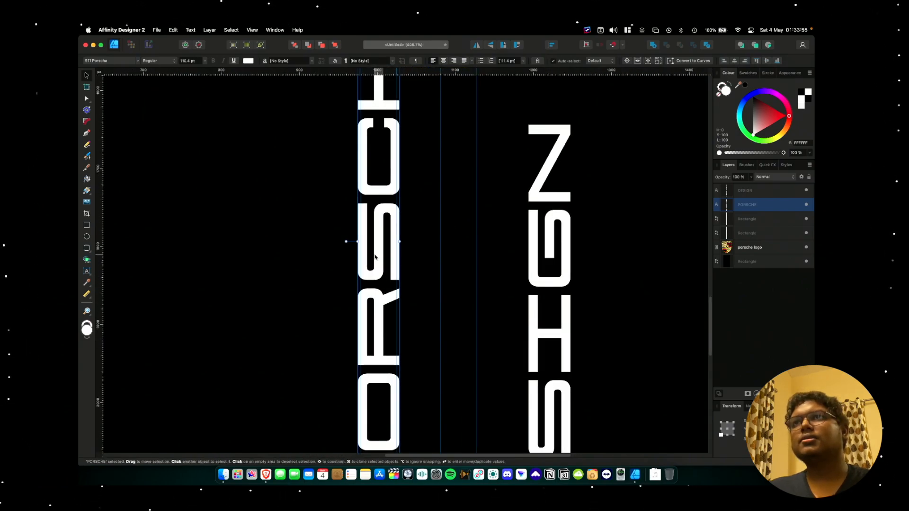
pyautogui.scroll(-6, 380, 258)
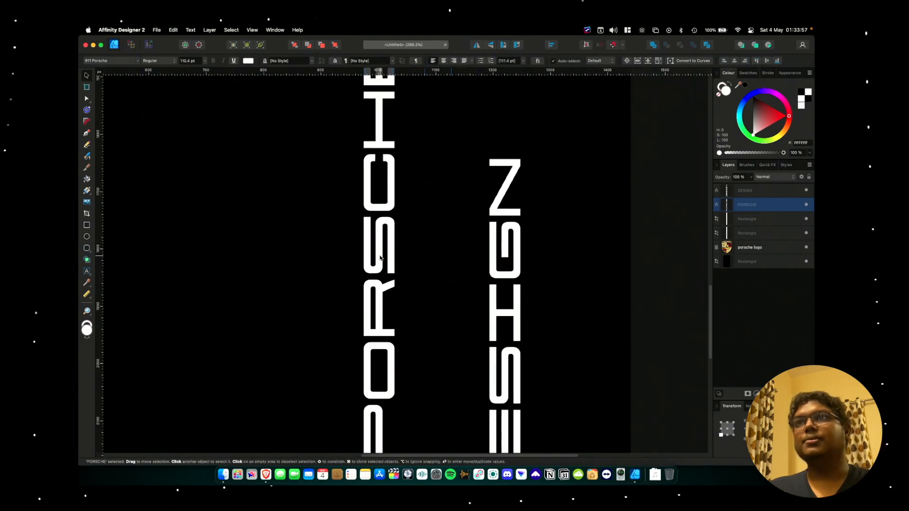
pyautogui.scroll(-1, 380, 258)
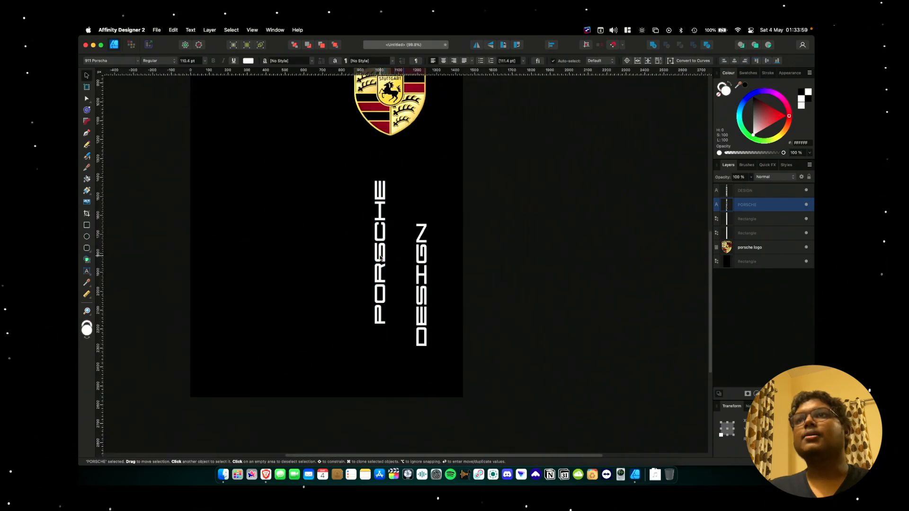
# Add a horizontal guide near the page's lower edge, at about 2400 px, and move the PORSCHE text's lower end onto it.
pyautogui.moveTo(449, 72); pyautogui.dragTo(430, 365)
pyautogui.scroll(2, 379, 344)
pyautogui.scroll(2, 379, 343)
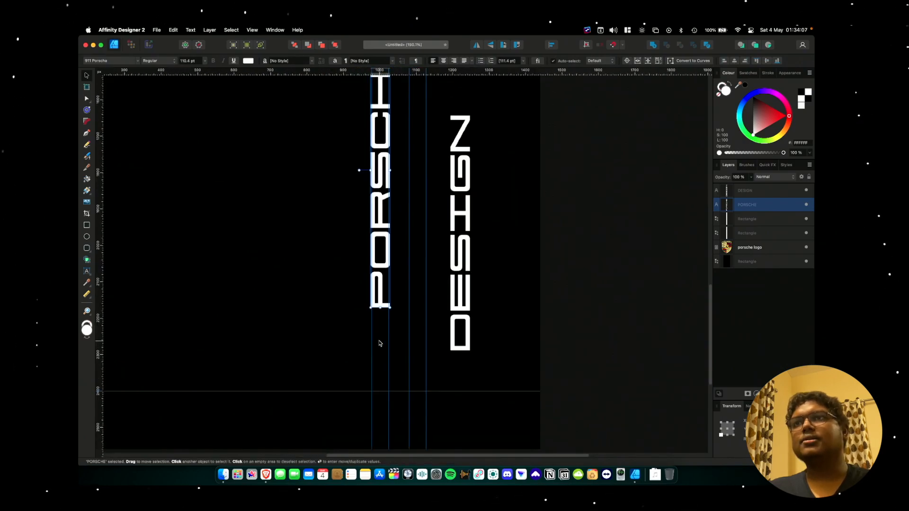
pyautogui.scroll(1, 382, 289)
pyautogui.moveTo(382, 283); pyautogui.dragTo(385, 396)
pyautogui.keyDown('shift'); pyautogui.click(495, 309); pyautogui.keyUp('shift')
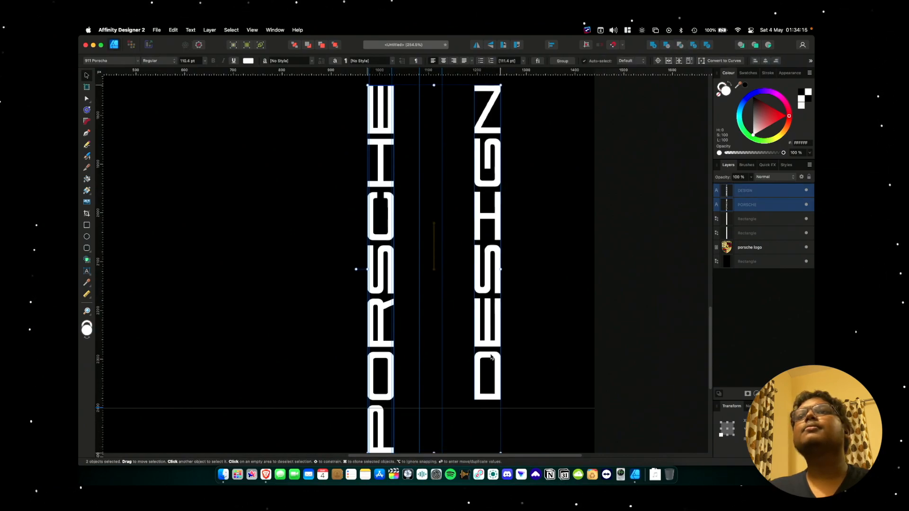
pyautogui.press('Down')
pyautogui.press('Down')
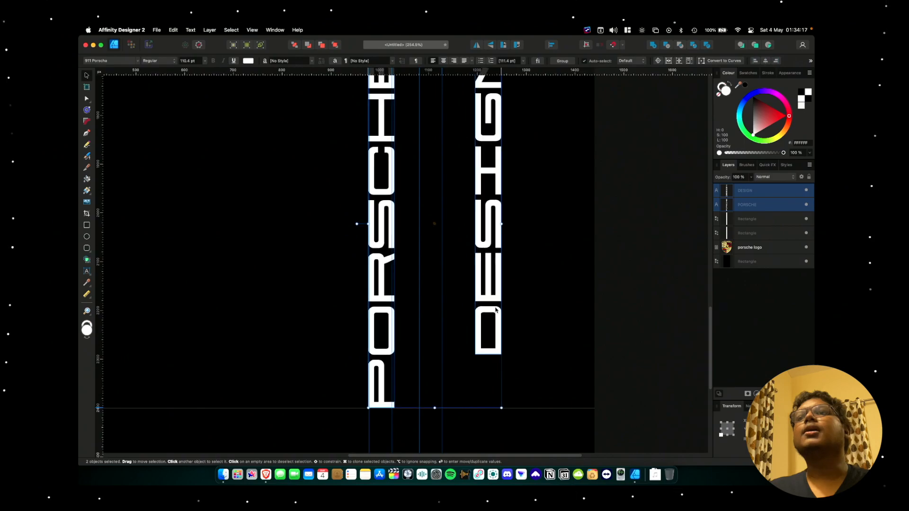
pyautogui.click(636, 320)
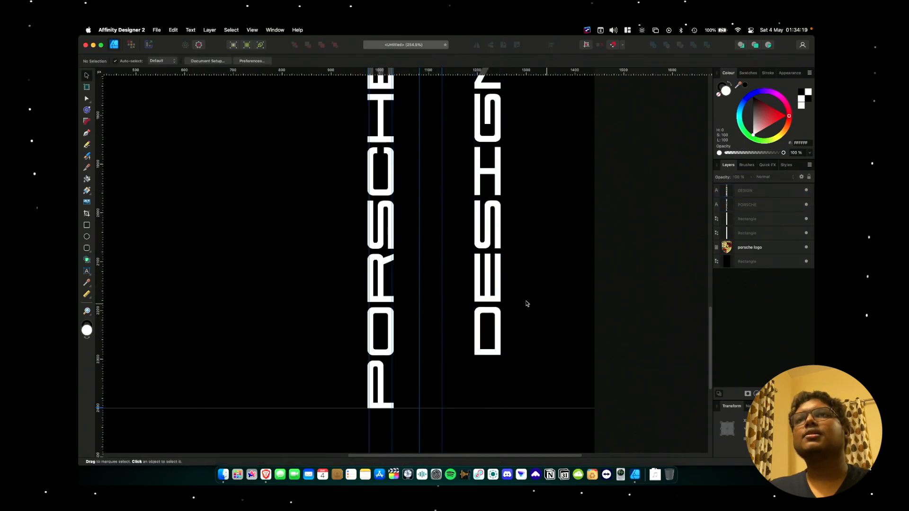
# Move DESIGN down onto the lower guide and nudge PORSCHE up so that both texts' lower ends align exactly.
pyautogui.moveTo(487, 295); pyautogui.dragTo(485, 348)
pyautogui.scroll(5, 483, 411)
pyautogui.scroll(3, 482, 413)
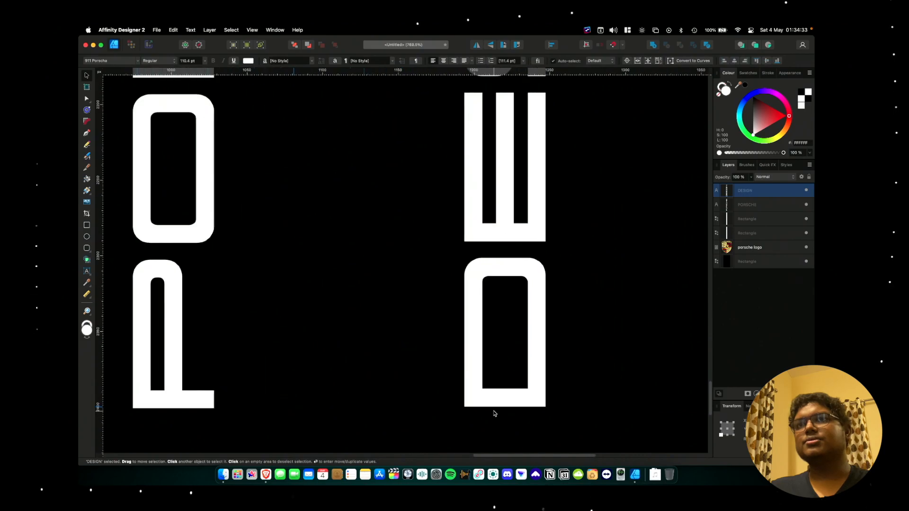
pyautogui.click(165, 402)
pyautogui.press('Up')
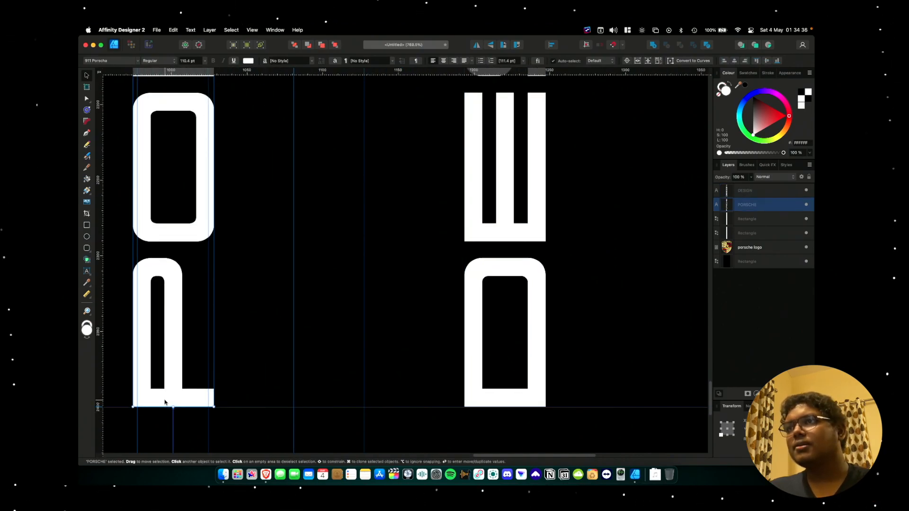
# Move DESIGN between the right stripe's guides and scale PORSCHE down to fit the left stripe's width.
pyautogui.click(497, 400)
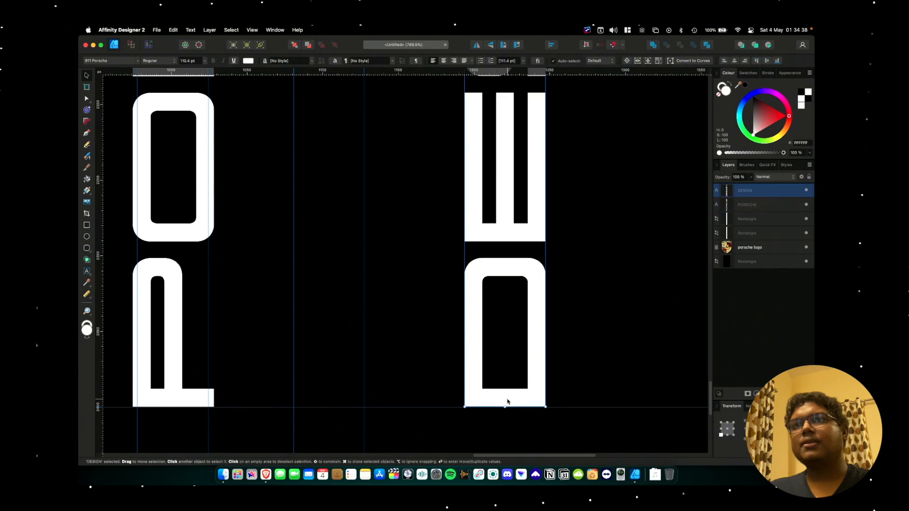
pyautogui.moveTo(507, 401); pyautogui.dragTo(314, 401)
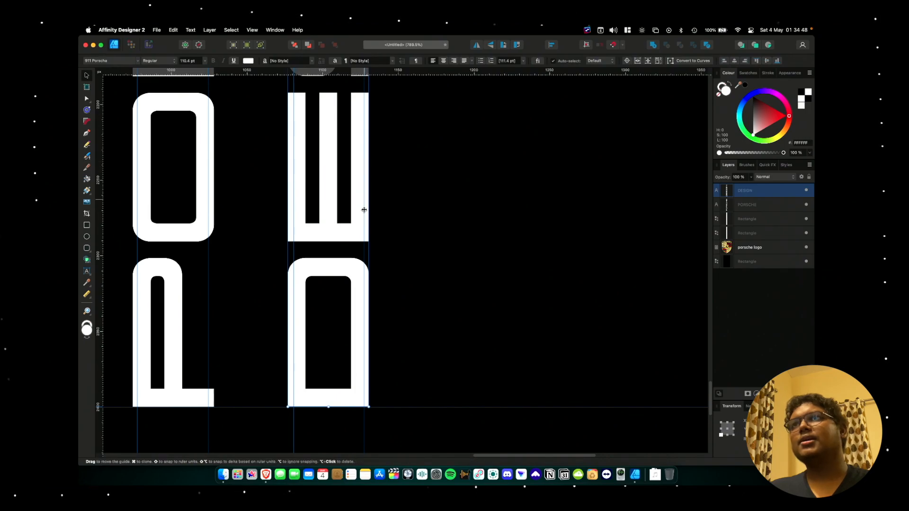
pyautogui.scroll(10, 297, 229)
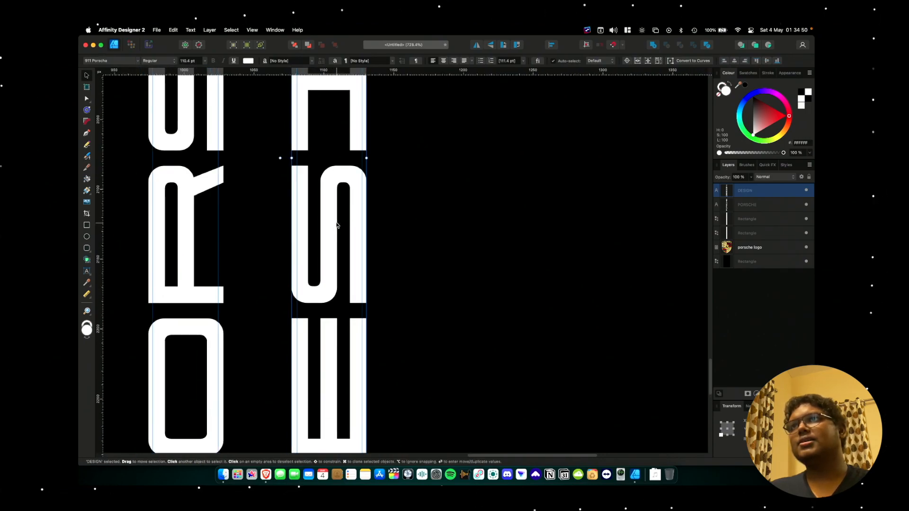
pyautogui.scroll(10, 337, 222)
pyautogui.scroll(5, 284, 213)
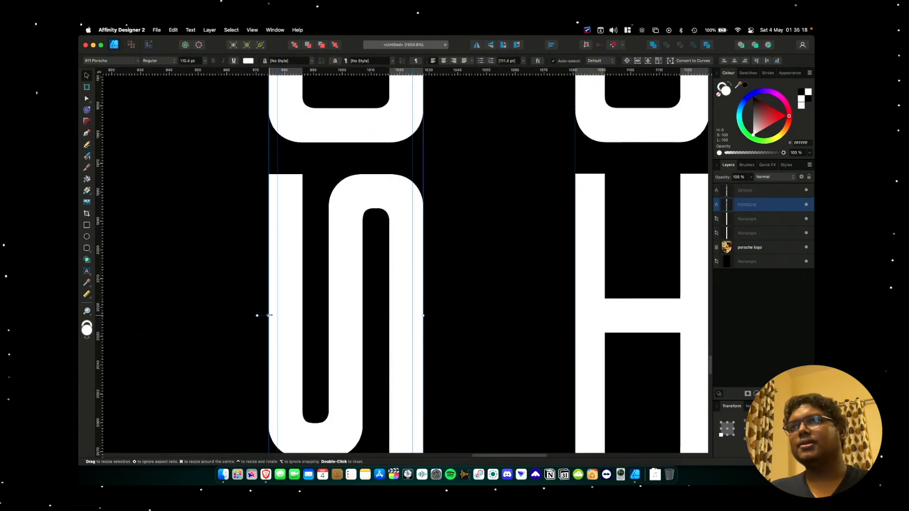
pyautogui.moveTo(274, 316); pyautogui.dragTo(279, 316)
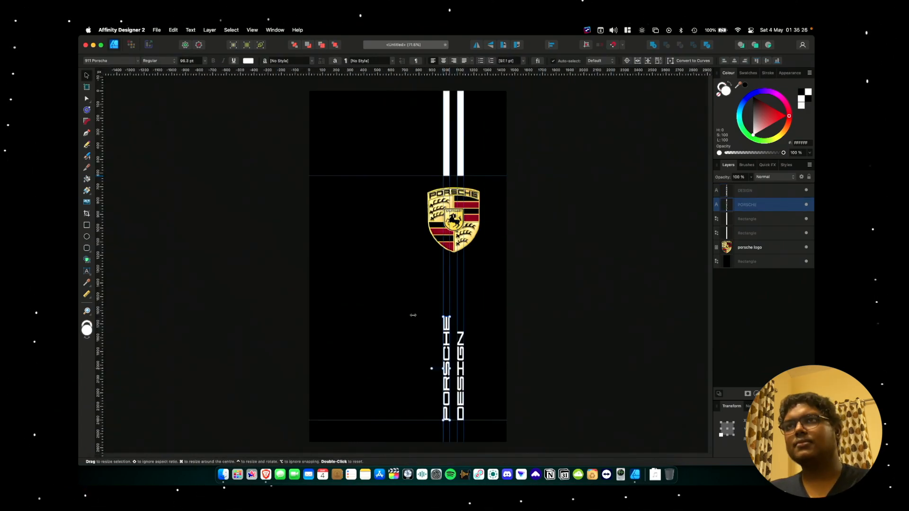
pyautogui.click(581, 327)
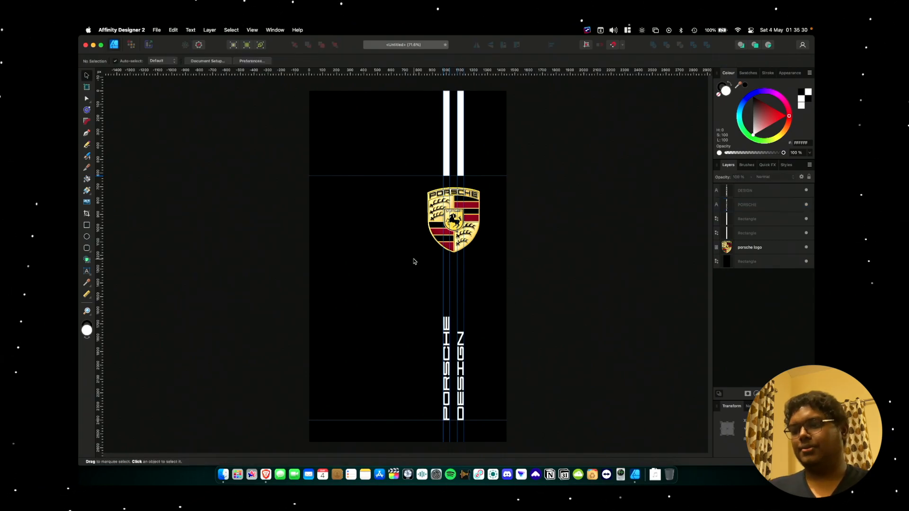
# Add a horizontal guide just below the Porsche crest.
pyautogui.scroll(5, 482, 270)
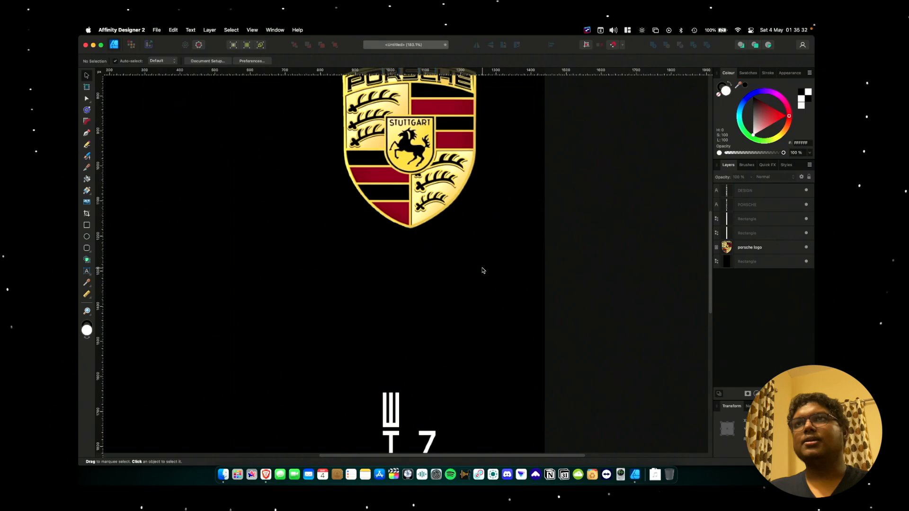
pyautogui.moveTo(492, 71); pyautogui.dragTo(472, 249)
pyautogui.scroll(-1, 472, 249)
pyautogui.scroll(-5, 472, 249)
# Duplicate both white stripes downward so that each copy ends just above the PORSCHE or DESIGN text beneath it.
pyautogui.click(429, 119)
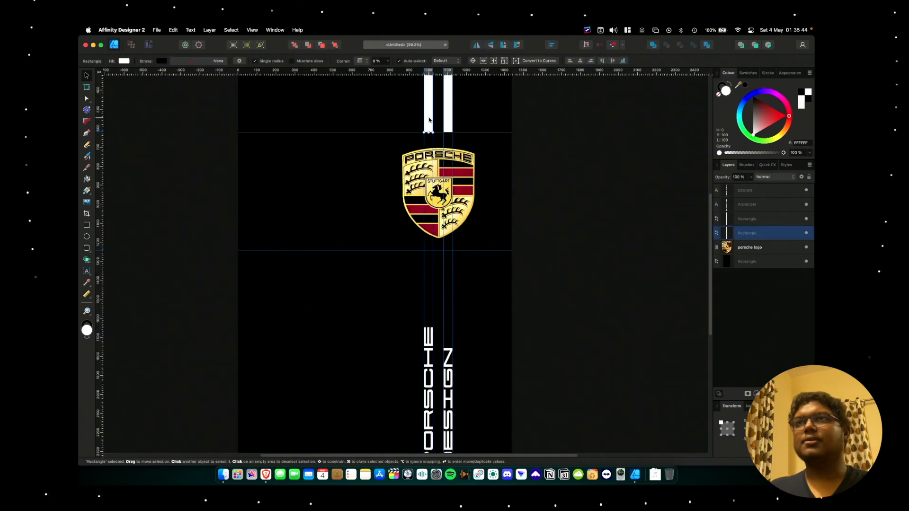
pyautogui.moveTo(429, 120); pyautogui.dragTo(429, 310)
pyautogui.click(429, 316)
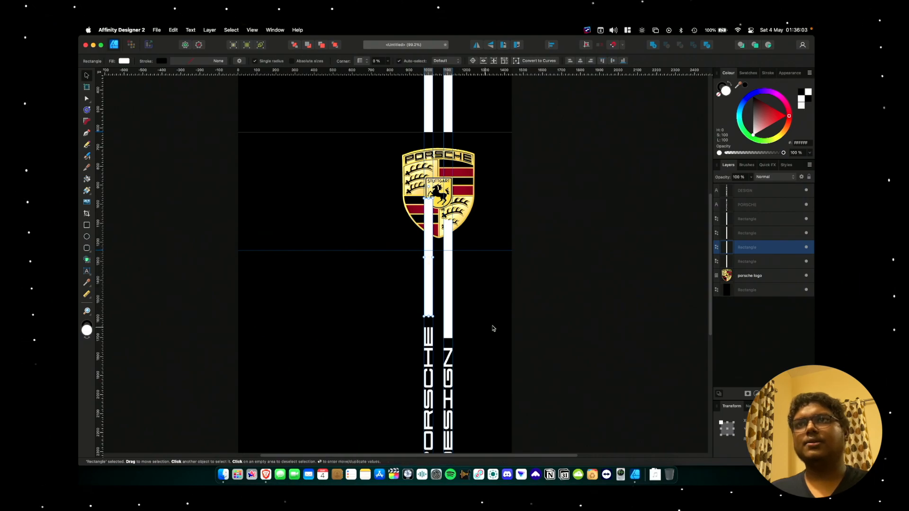
pyautogui.click(537, 323)
# Shorten both lower stripes from above so that their upper edges sit exactly on the guide below the crest.
pyautogui.click(430, 236)
pyautogui.scroll(5, 430, 237)
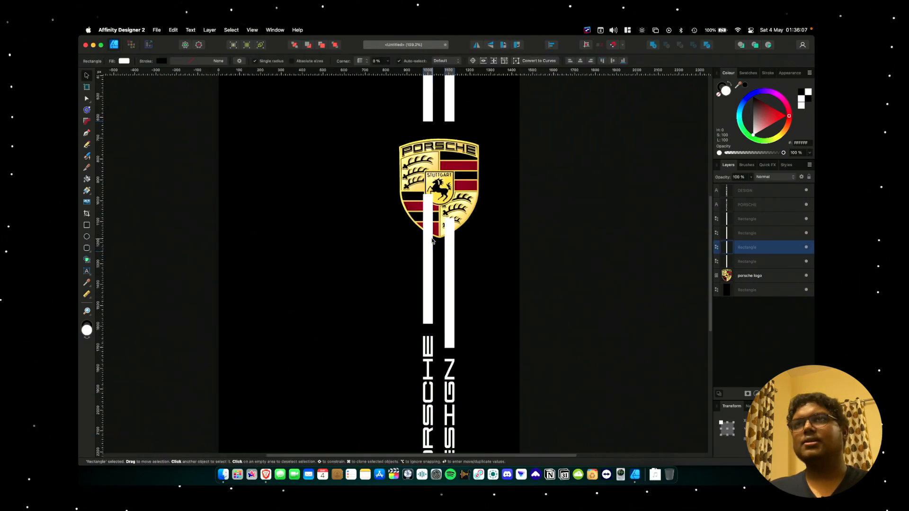
pyautogui.moveTo(423, 132); pyautogui.dragTo(422, 274)
pyautogui.click(468, 241)
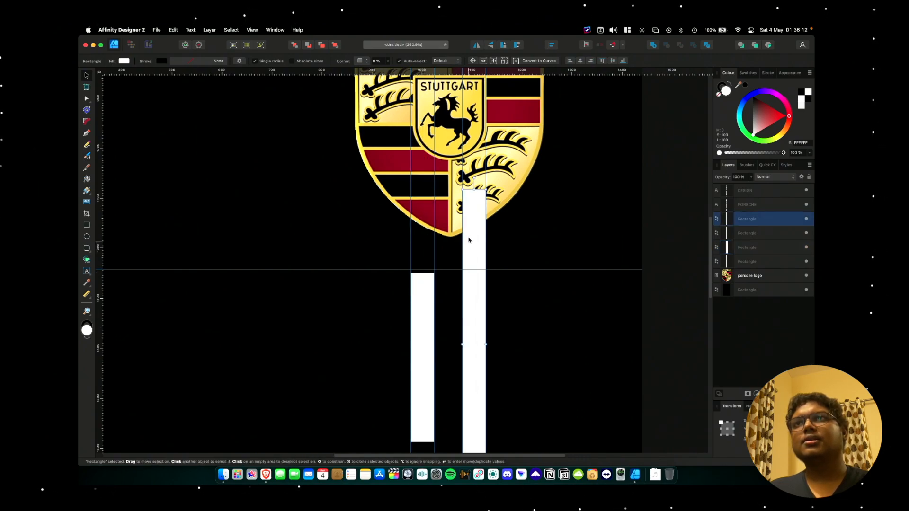
pyautogui.moveTo(474, 189); pyautogui.dragTo(468, 238)
pyautogui.scroll(10, 474, 273)
pyautogui.hscroll(-10, 468, 238)
pyautogui.scroll(3, 402, 274)
pyautogui.click(402, 274)
pyautogui.moveTo(393, 272); pyautogui.dragTo(394, 232)
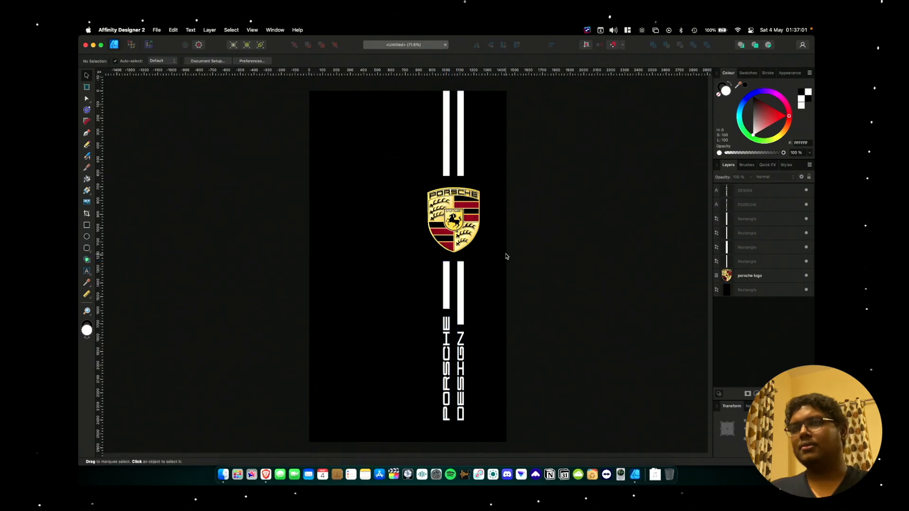
# Save the document as wallpaper on the Desktop.
pyautogui.hscroll(5, 505, 255)
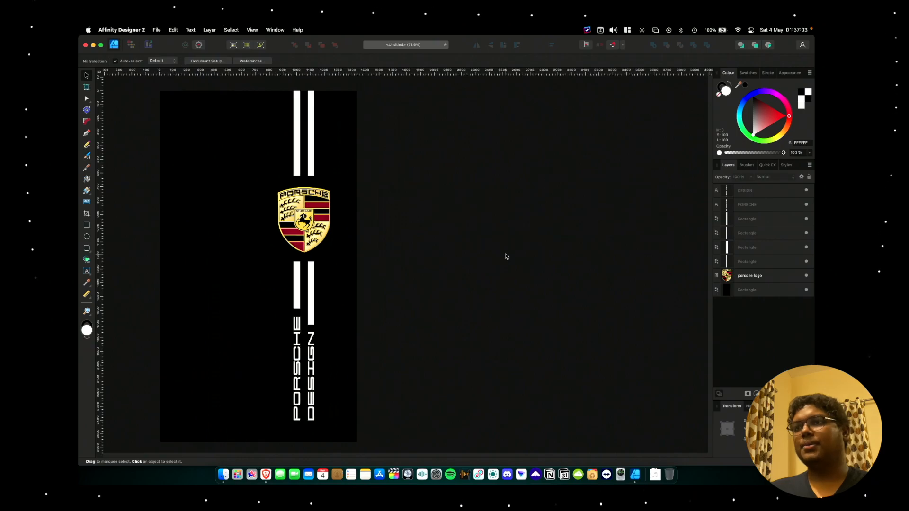
pyautogui.hscroll(1, 505, 255)
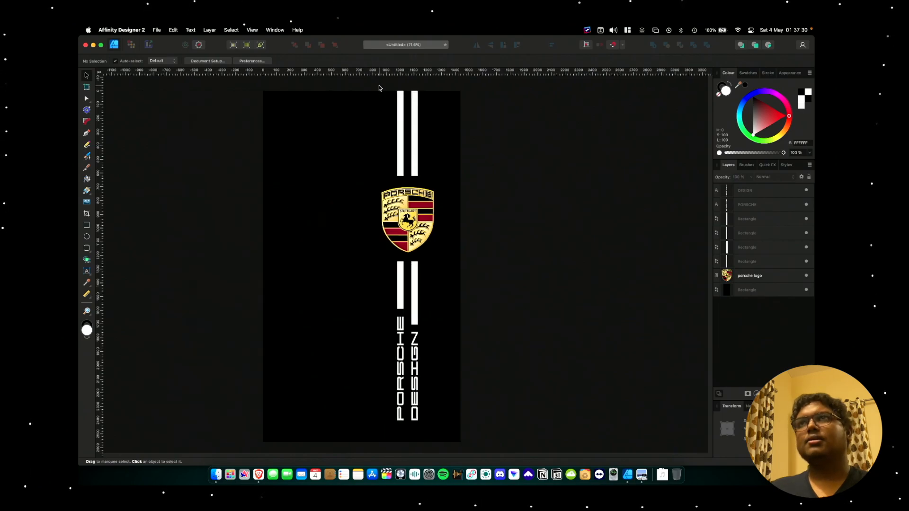
pyautogui.press('super+s')
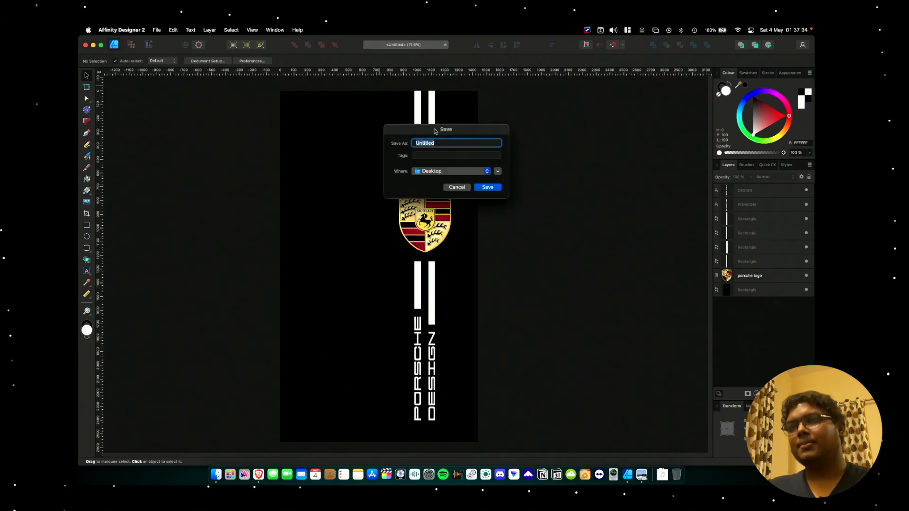
pyautogui.write('wallpaper')
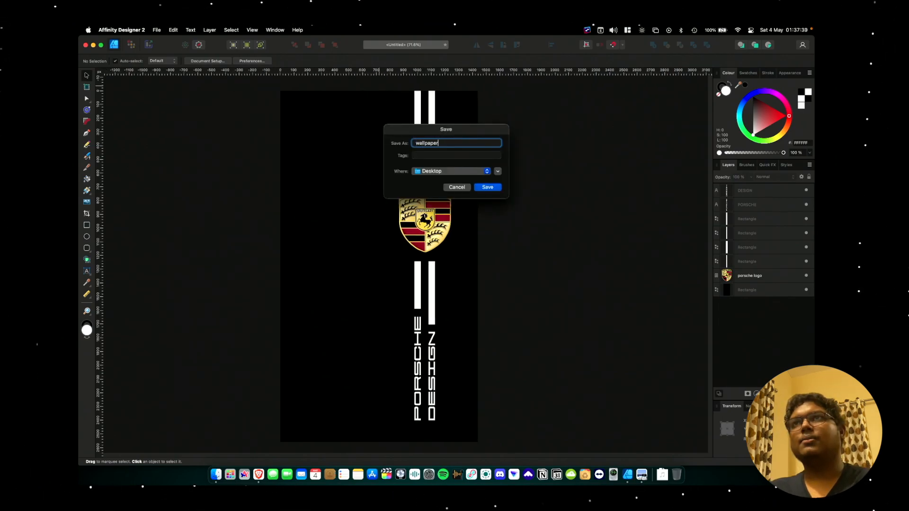
pyautogui.press('Return')
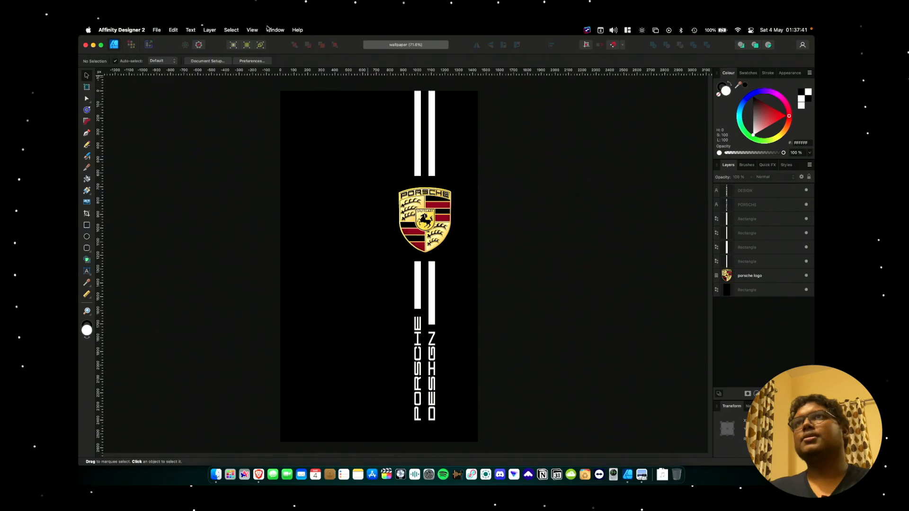
# Export the whole document as a 1440 × 2560 px PNG named wallpaper to the Desktop.
pyautogui.click(156, 31)
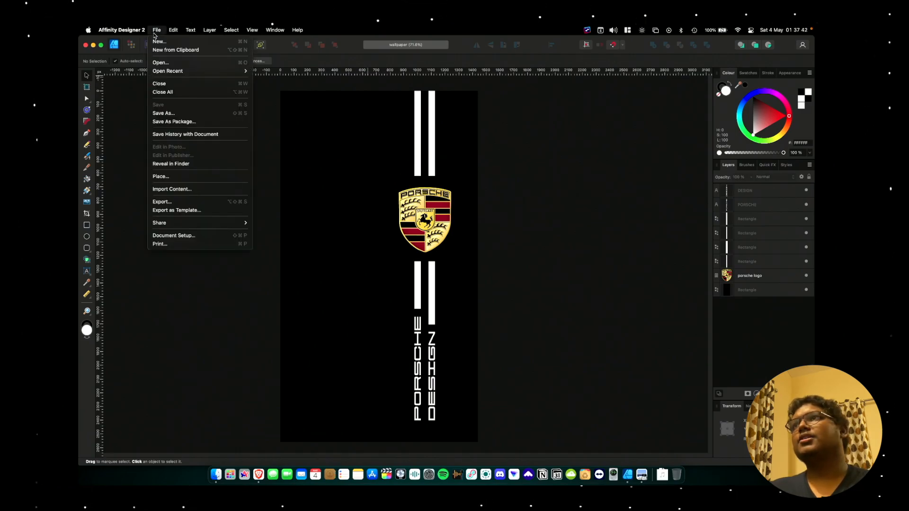
pyautogui.click(230, 203)
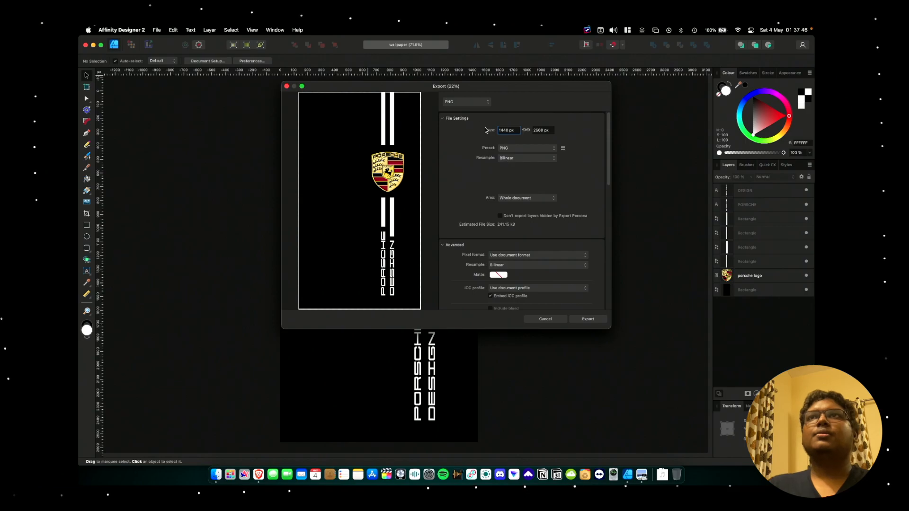
pyautogui.click(472, 105)
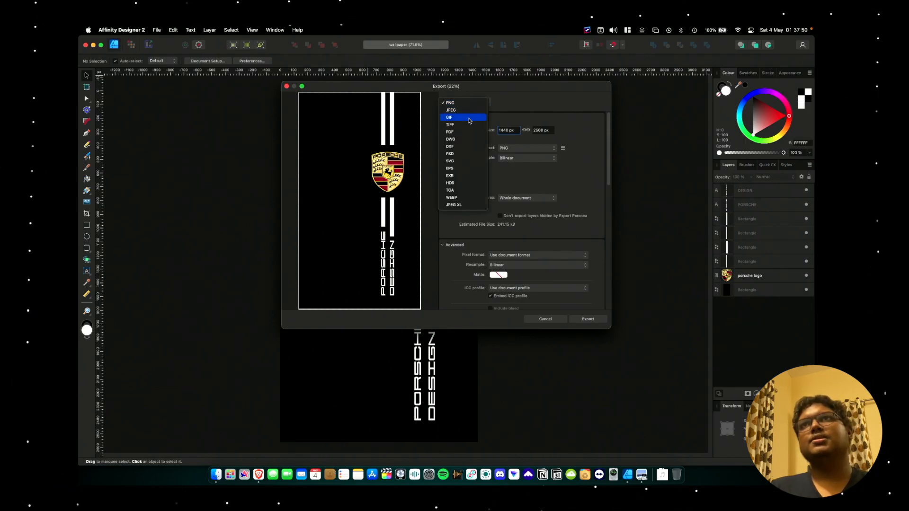
pyautogui.click(555, 105)
pyautogui.click(595, 320)
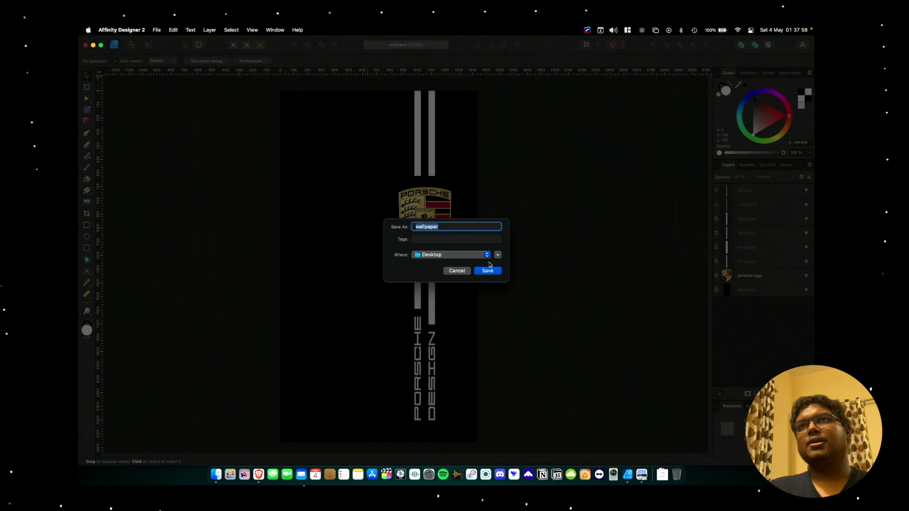
pyautogui.click(495, 272)
# Minimize the design window and preview the exported wallpaper.png from the desktop in Quick Look.
pyautogui.press('super+m')
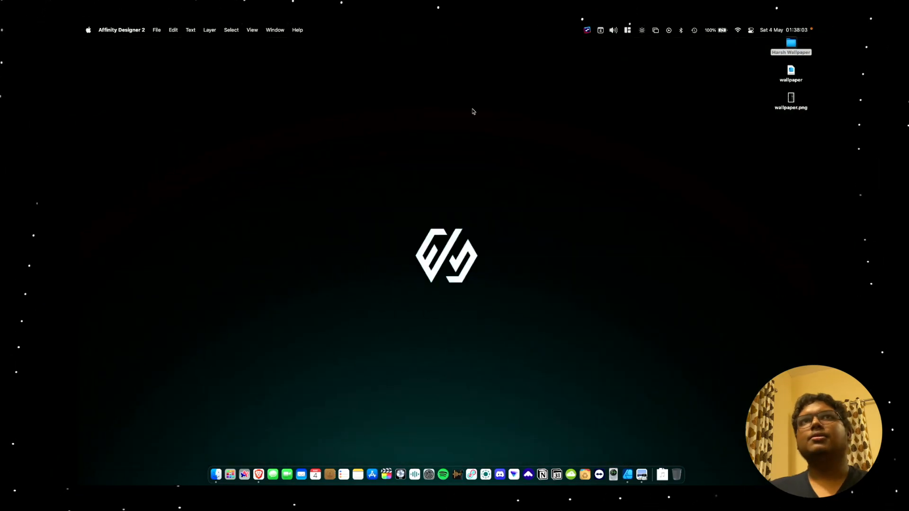
pyautogui.click(791, 102)
pyautogui.press('space')
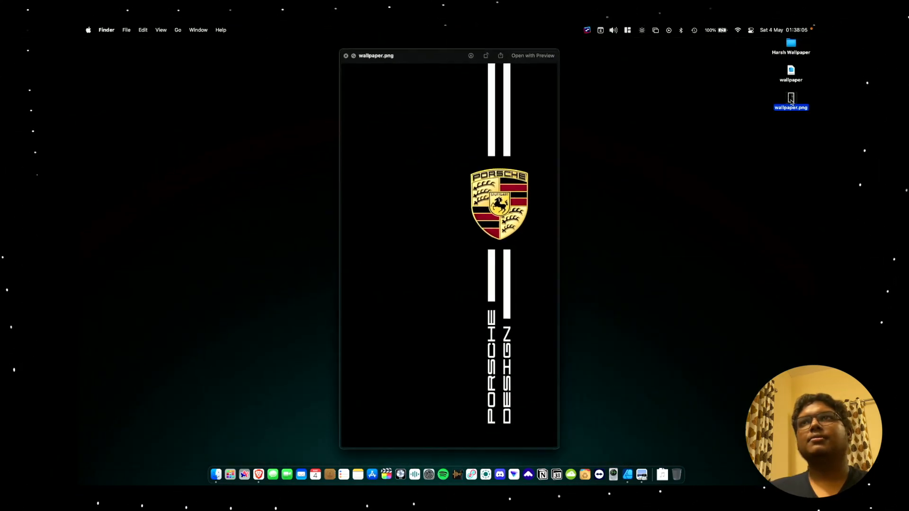